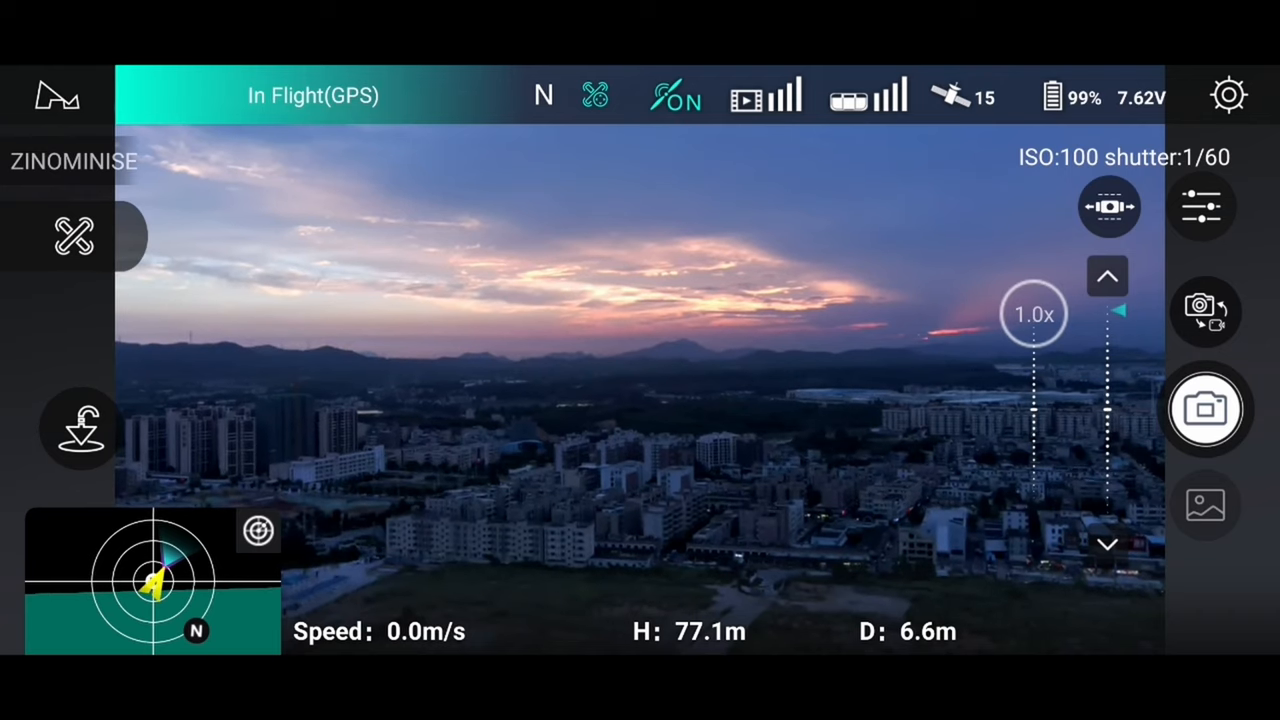
- Switch the camera exposure to manual mode, holding ISO 100 and shutter 1/60
{"action": "left_click", "coordinate": [1201, 207]}
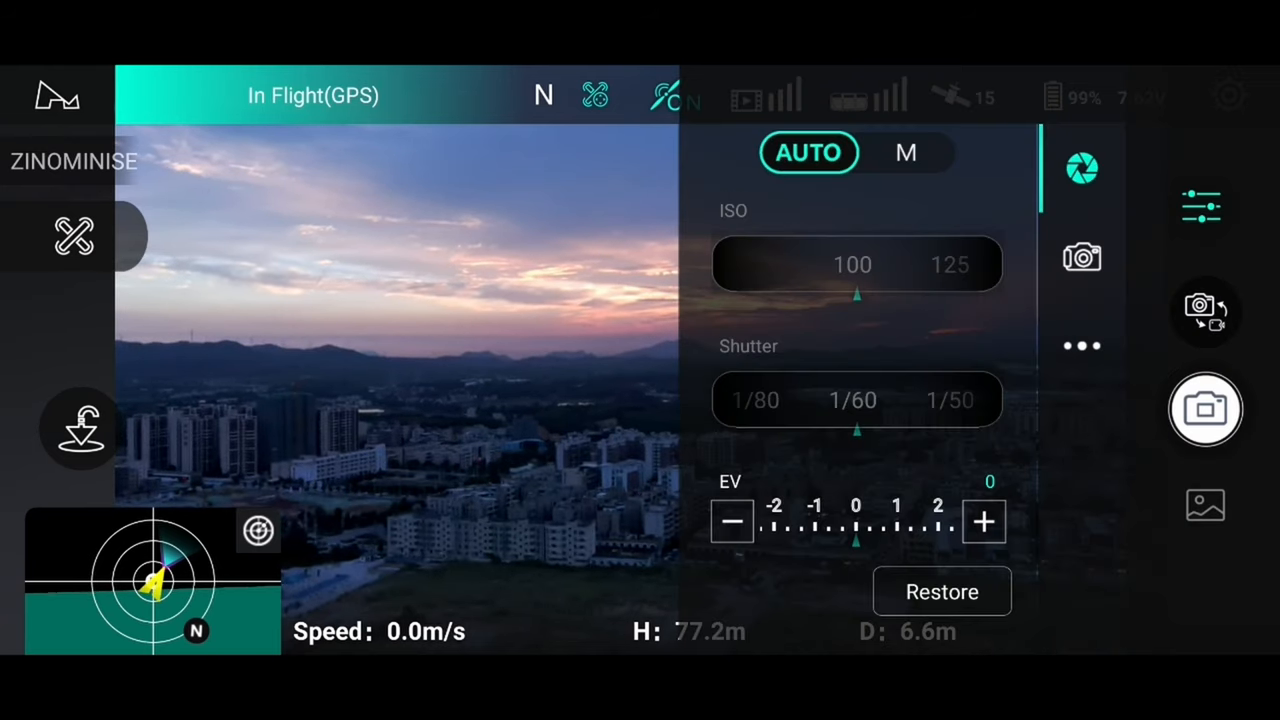
{"action": "left_click", "coordinate": [906, 152]}
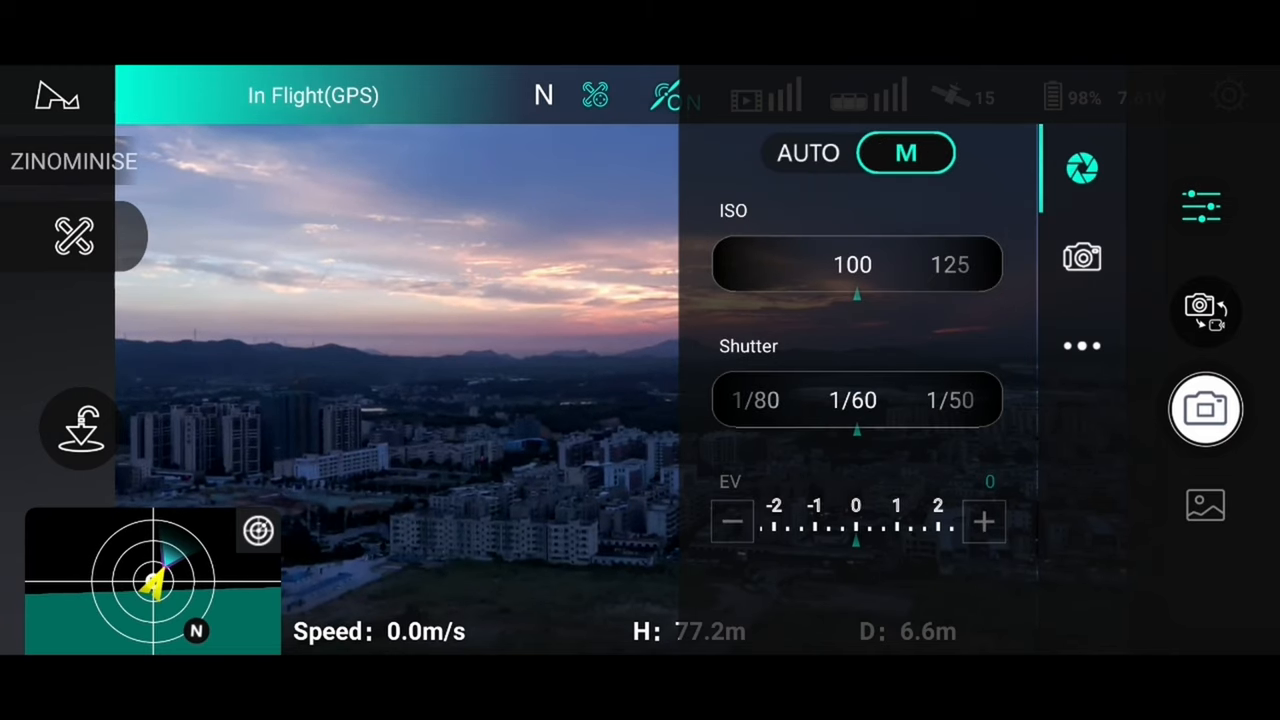
- Return exposure to automatic and choose interval photo shooting from the photo modes
{"action": "left_click", "coordinate": [808, 152]}
{"action": "left_click", "coordinate": [1082, 258]}
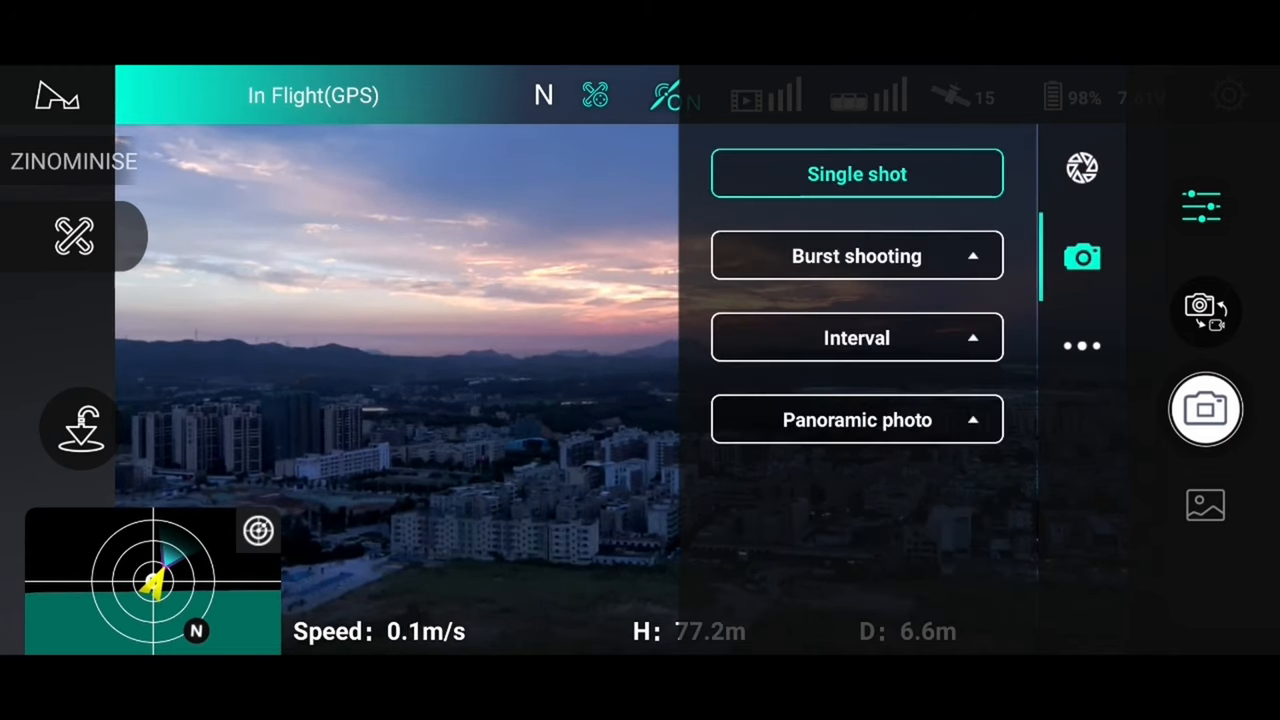
{"action": "left_click", "coordinate": [960, 420]}
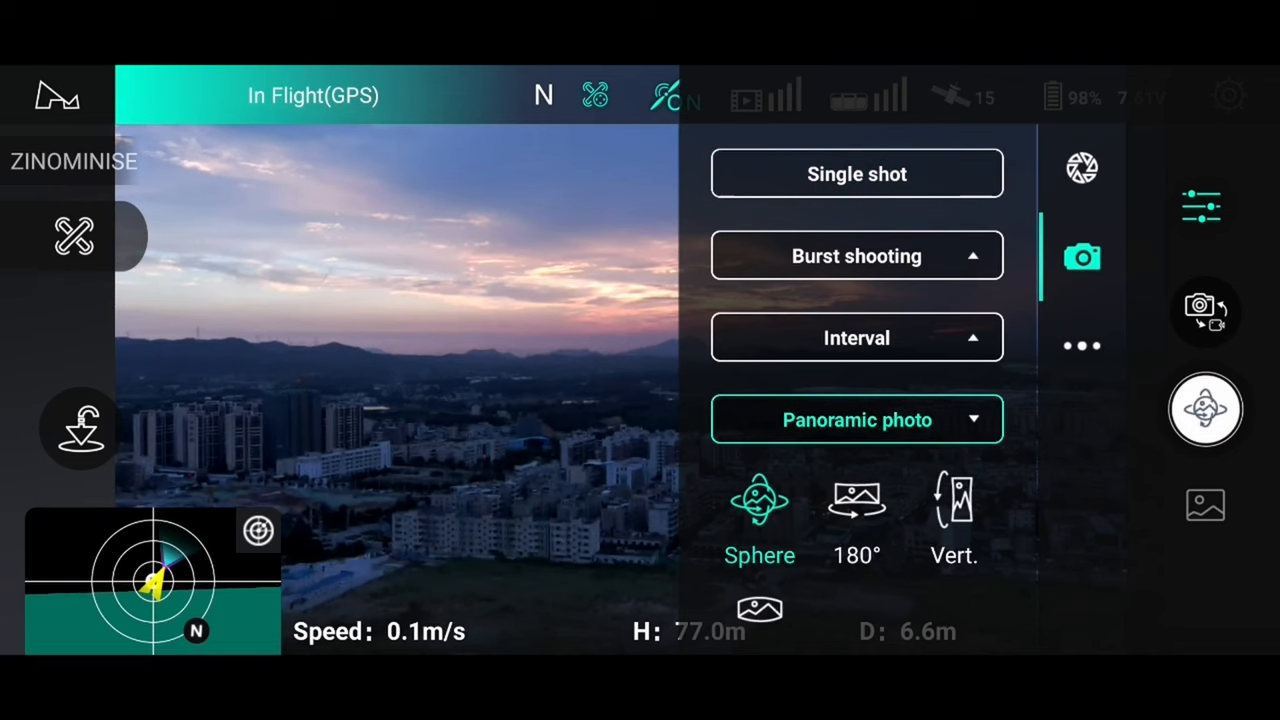
{"action": "left_click", "coordinate": [967, 270]}
{"action": "left_click", "coordinate": [975, 478]}
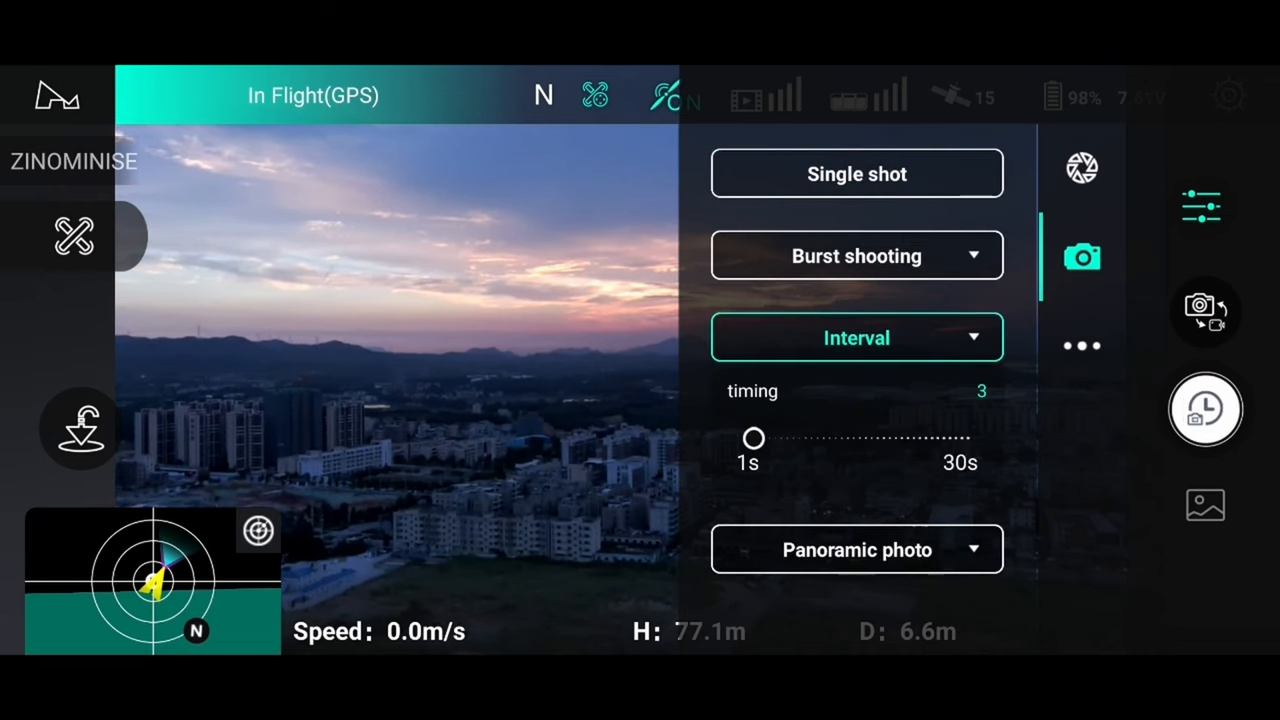
- Set the interval timing to 5 seconds and close the photo settings panel
{"action": "left_click_drag", "start_coordinate": [753, 438], "coordinate": [770, 438]}
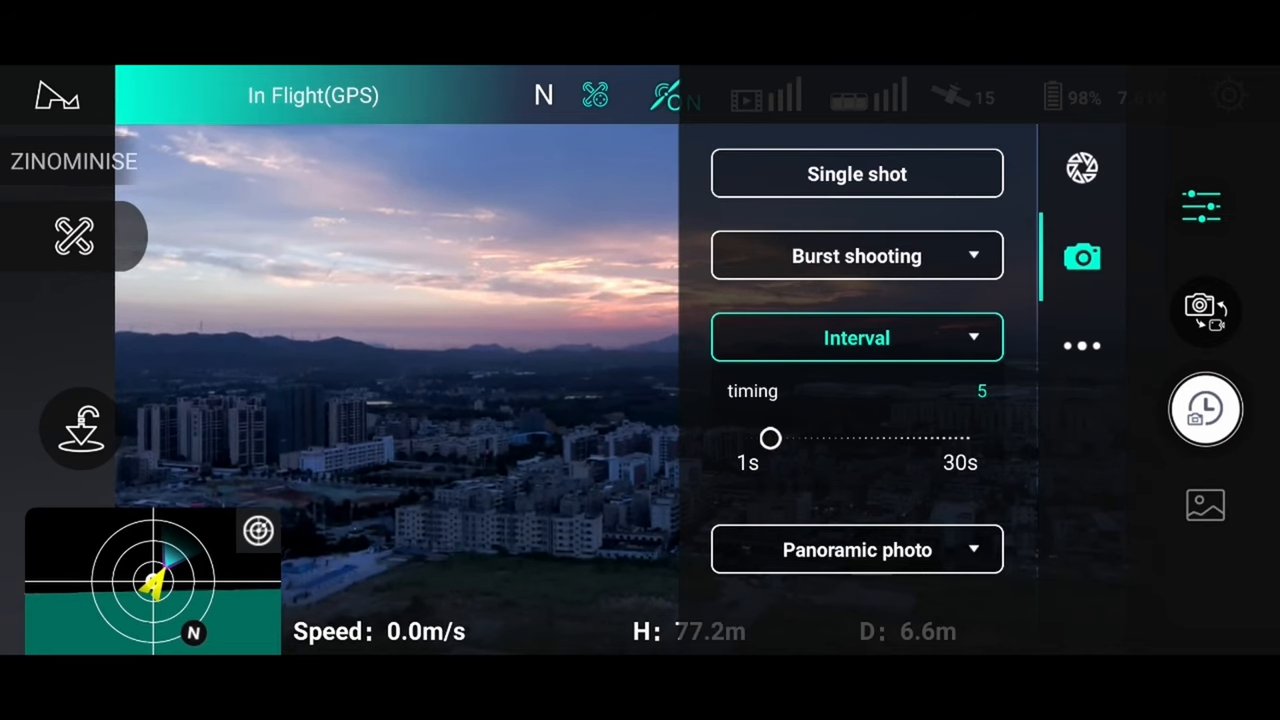
{"action": "left_click", "coordinate": [450, 300]}
- Start the interval photo session with the shutter button
{"action": "left_click", "coordinate": [1205, 408]}
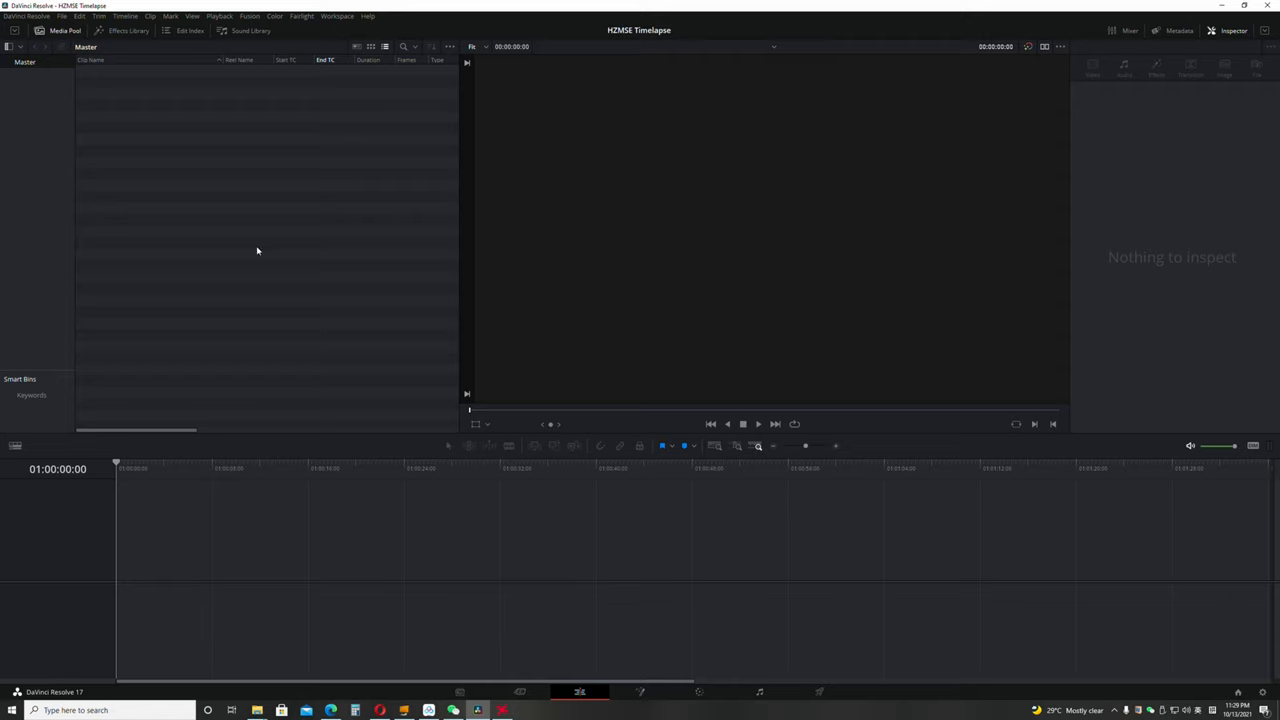
- Bring up the GP1 photo folder and preview the first GP1 photo in Photos
{"action": "left_click", "coordinate": [259, 710]}
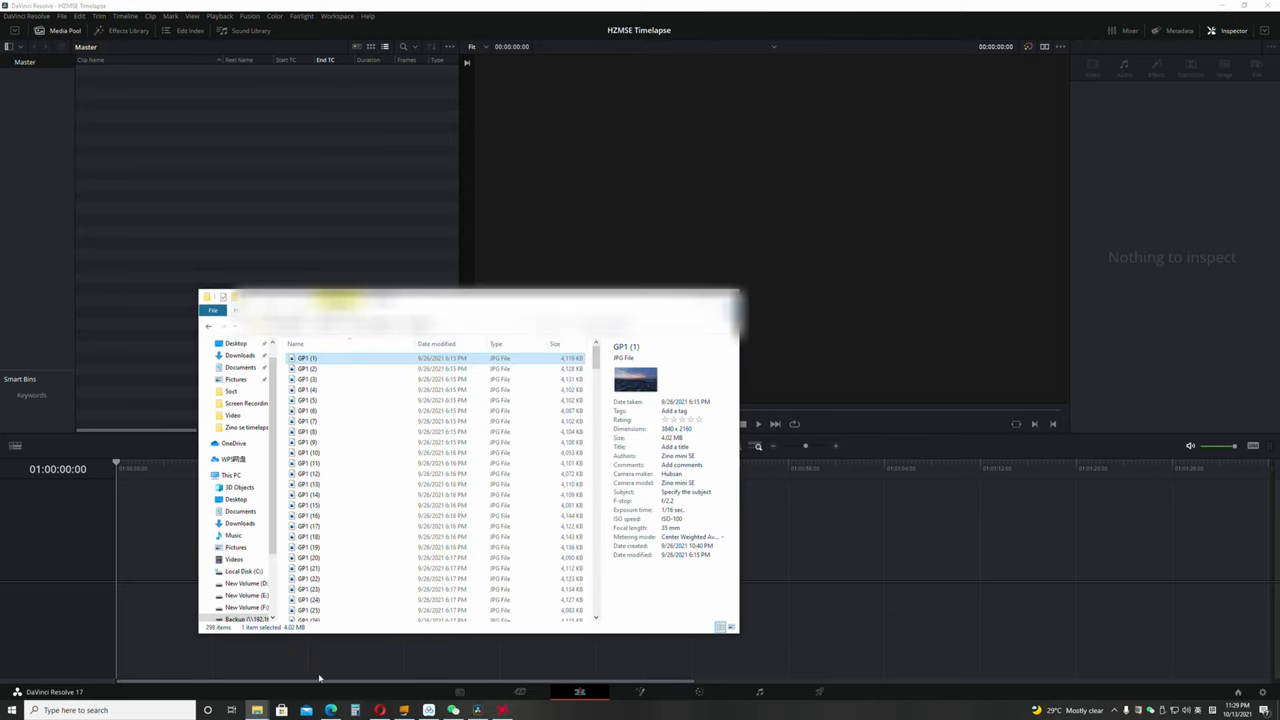
{"action": "double_click", "coordinate": [343, 359]}
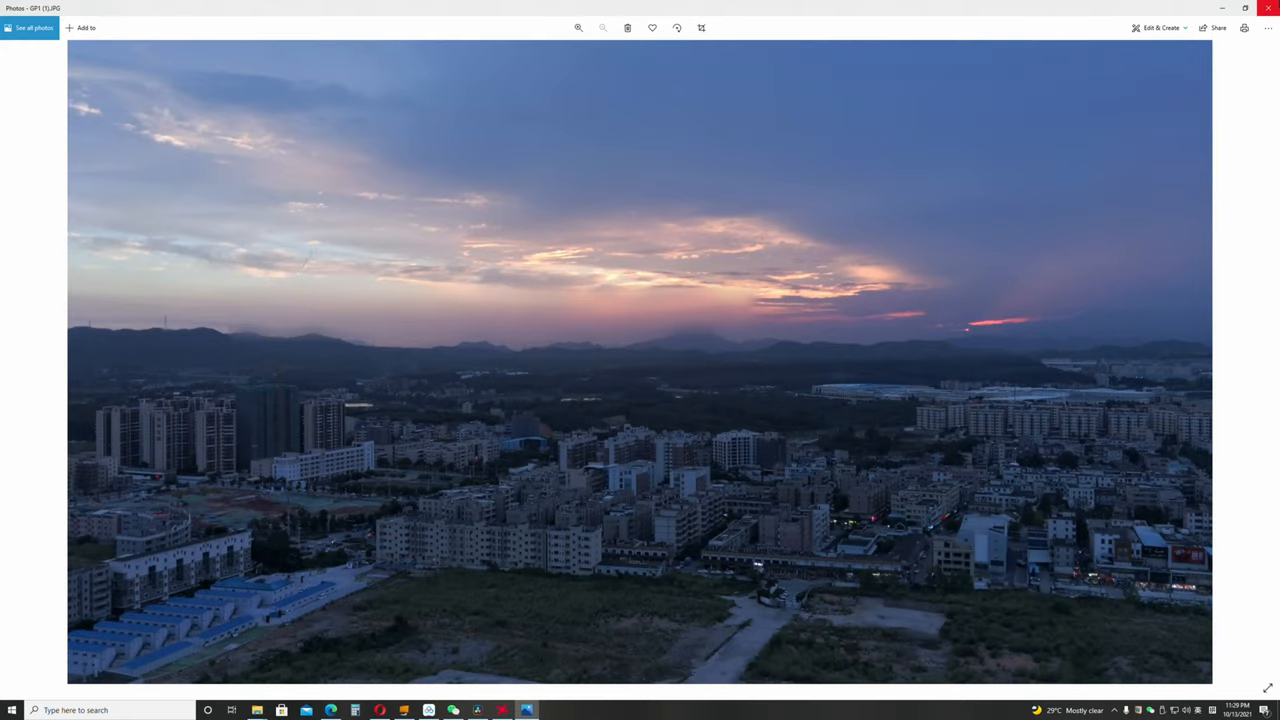
{"action": "left_click", "coordinate": [1268, 8]}
{"action": "left_click_drag", "start_coordinate": [596, 356], "coordinate": [596, 358]}
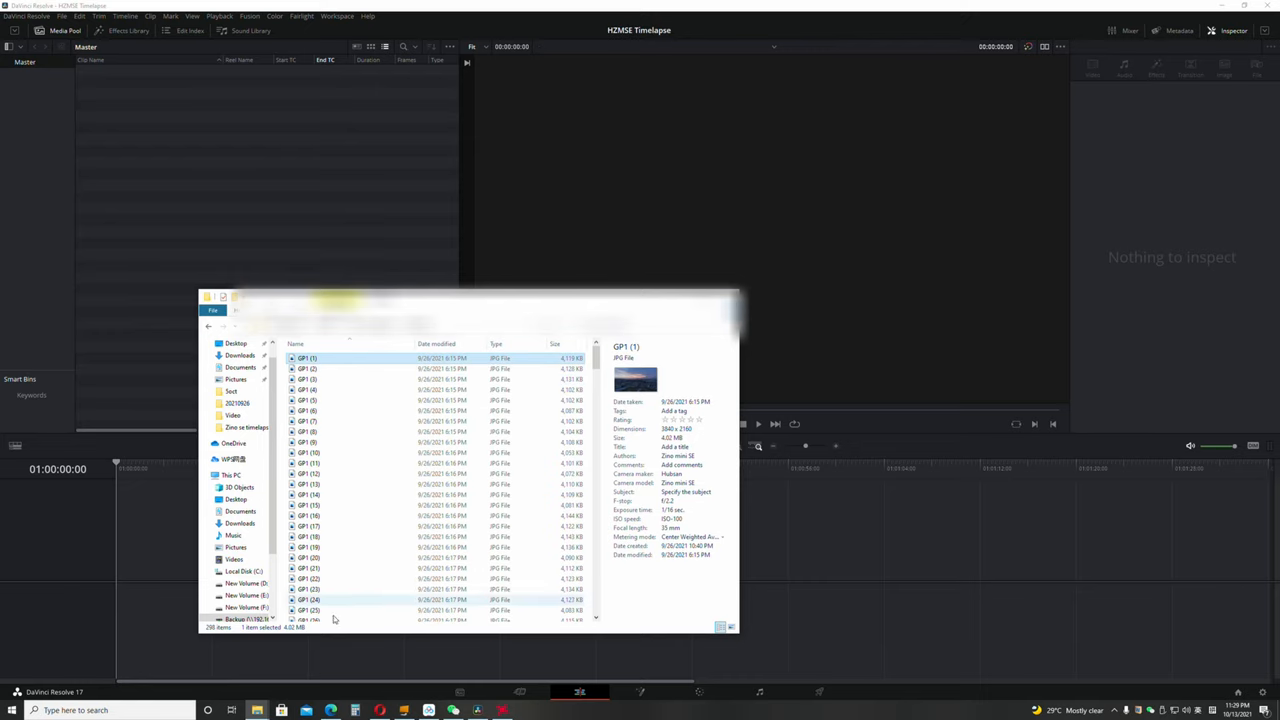
- Bring the 20211003 folder forward and try rubber-band selecting the first six photos
{"action": "left_click", "coordinate": [258, 710]}
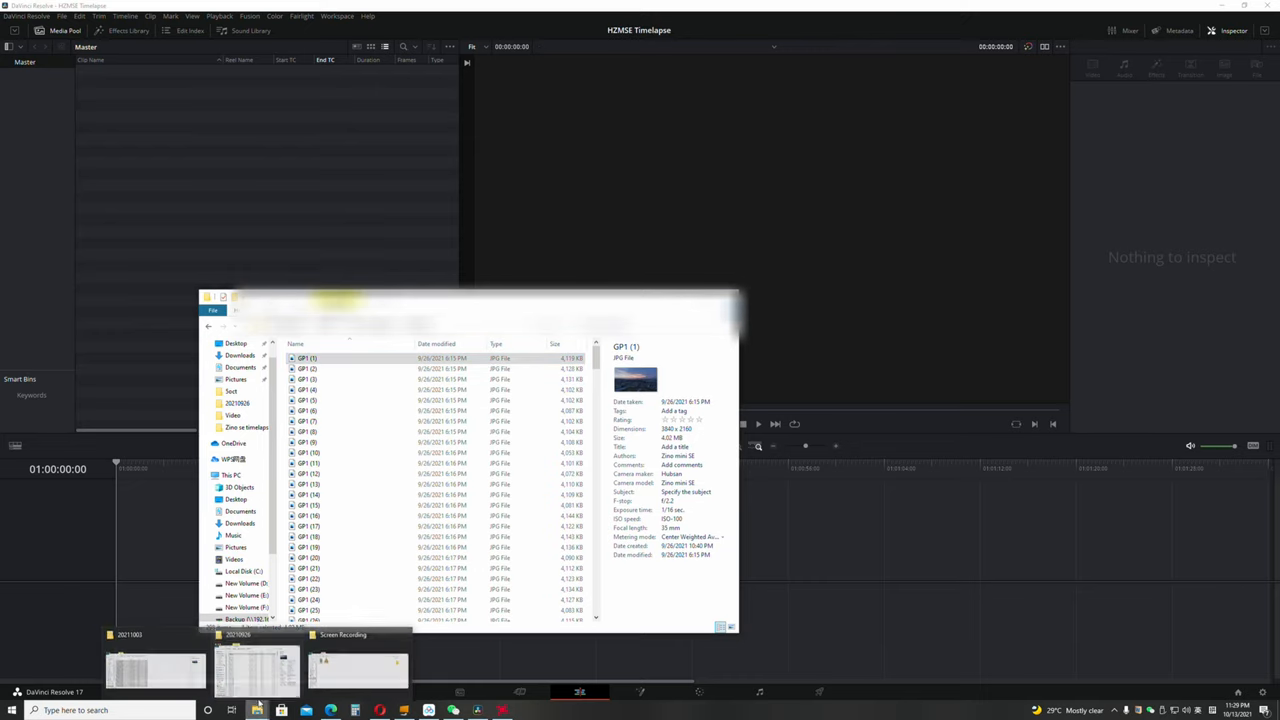
{"action": "left_click", "coordinate": [330, 660]}
{"action": "left_click", "coordinate": [800, 407]}
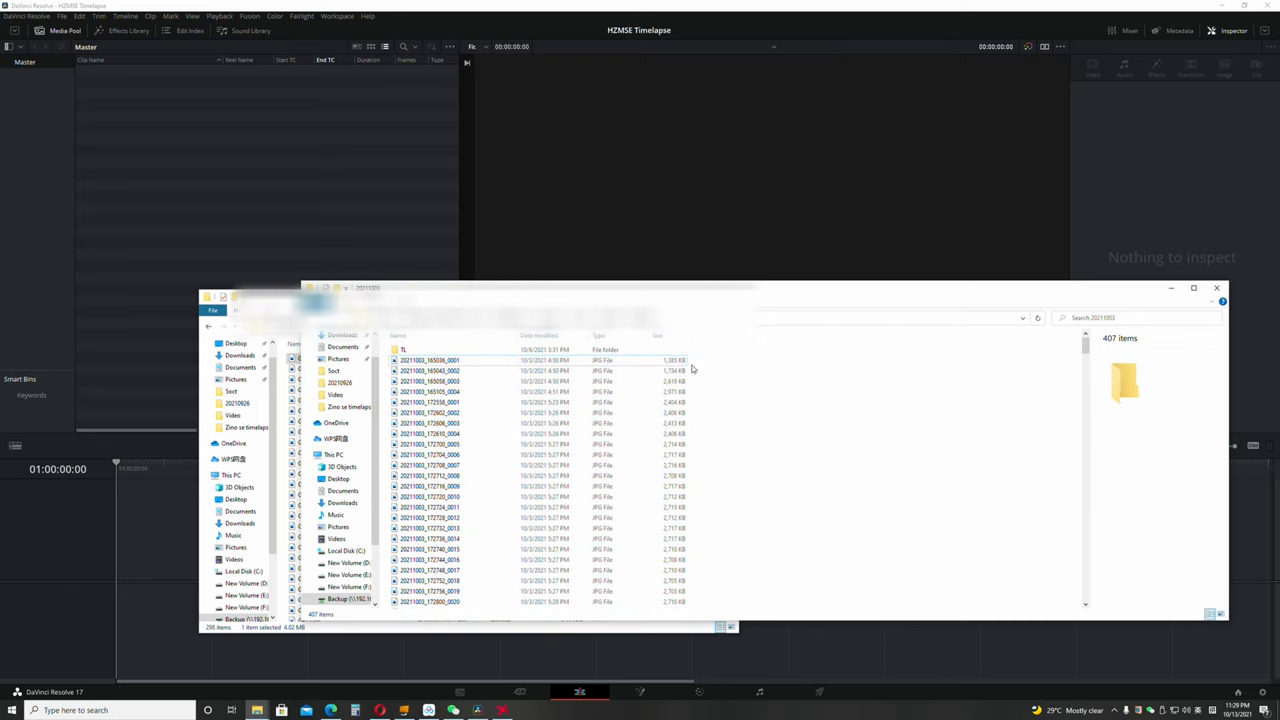
{"action": "left_click_drag", "start_coordinate": [721, 364], "coordinate": [600, 445]}
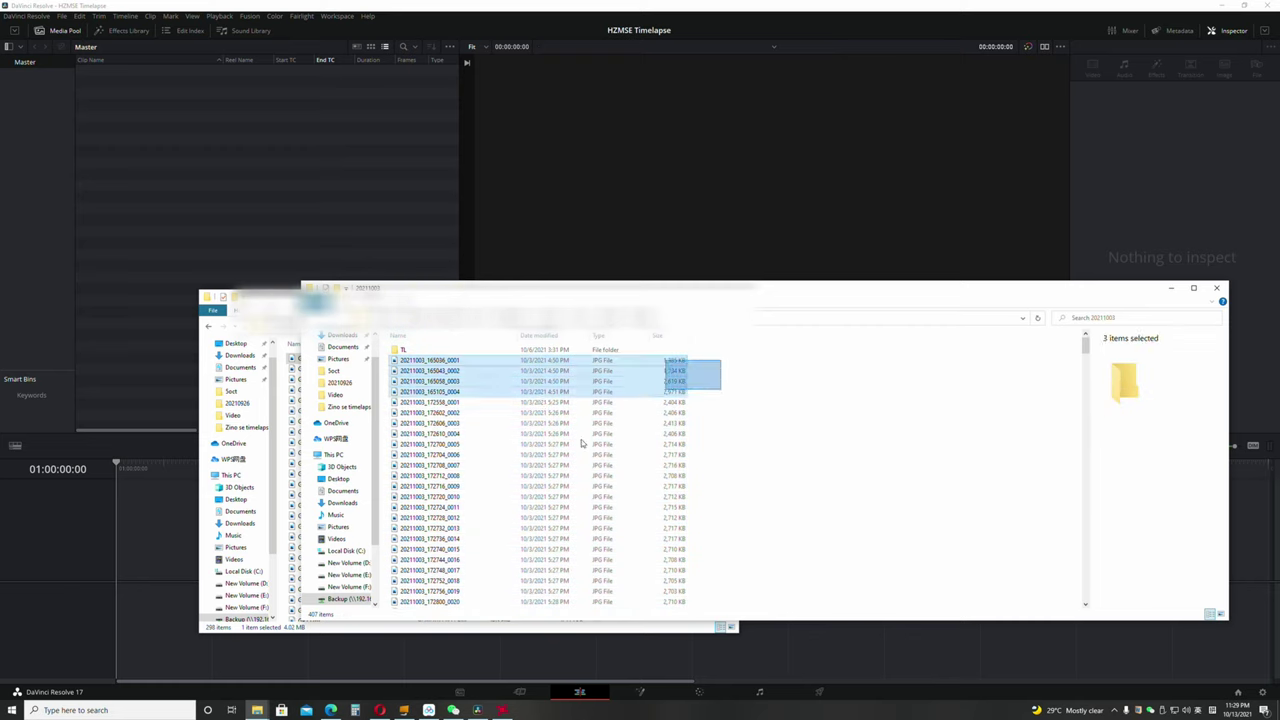
{"action": "left_click", "coordinate": [745, 373]}
{"action": "left_click_drag", "start_coordinate": [631, 385], "coordinate": [553, 413]}
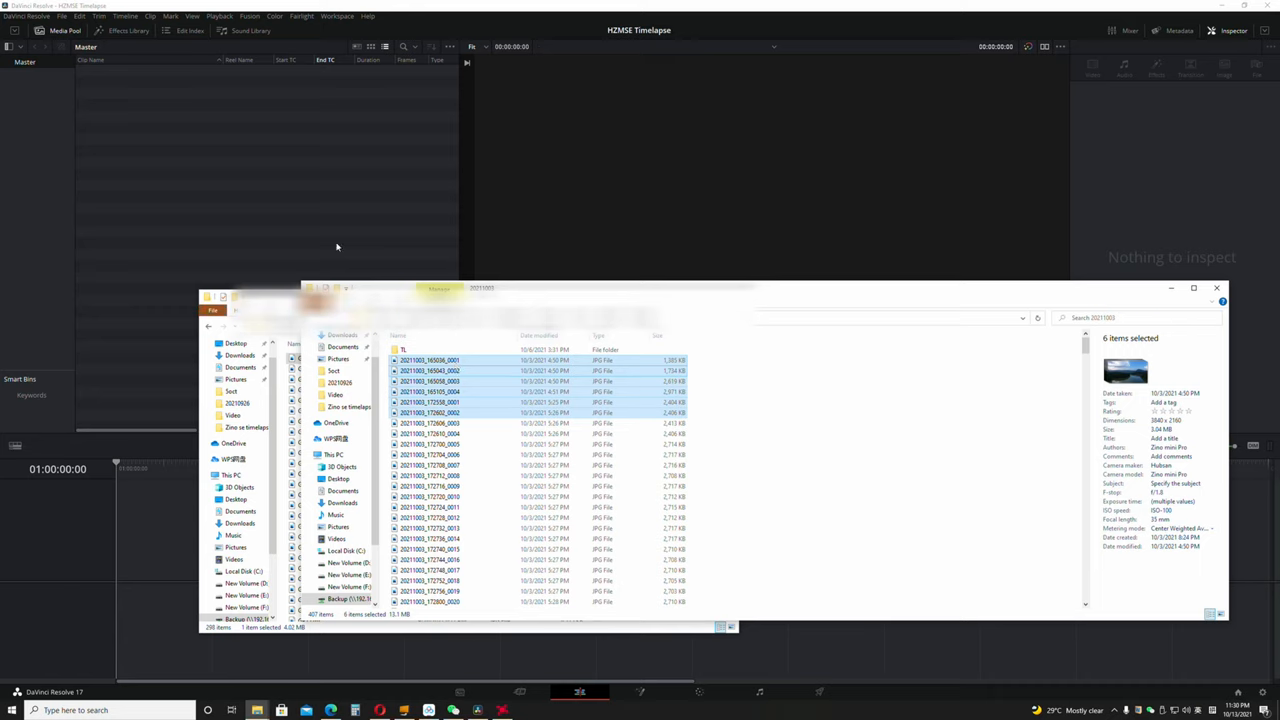
- Select the first 18 JPGs and drag them into Resolve's media pool
{"action": "left_click", "coordinate": [700, 360]}
{"action": "left_click_drag", "start_coordinate": [705, 358], "coordinate": [456, 540]}
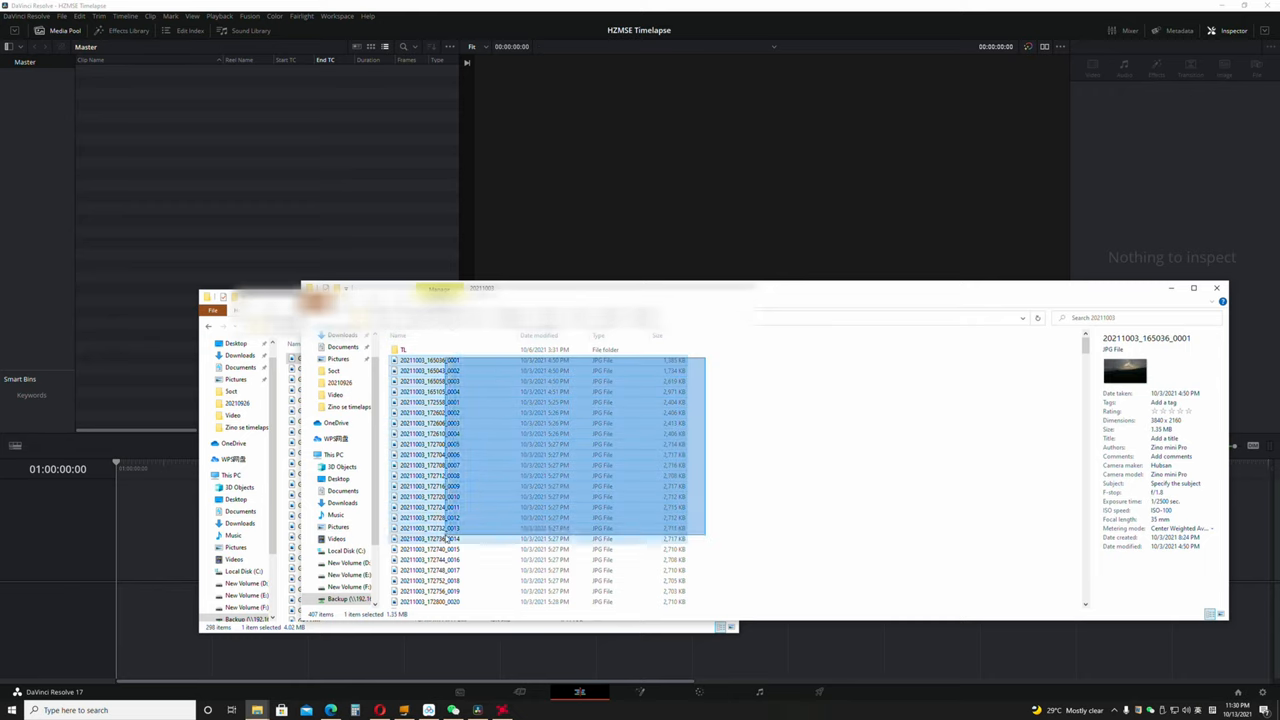
{"action": "left_click_drag", "start_coordinate": [446, 496], "coordinate": [335, 220]}
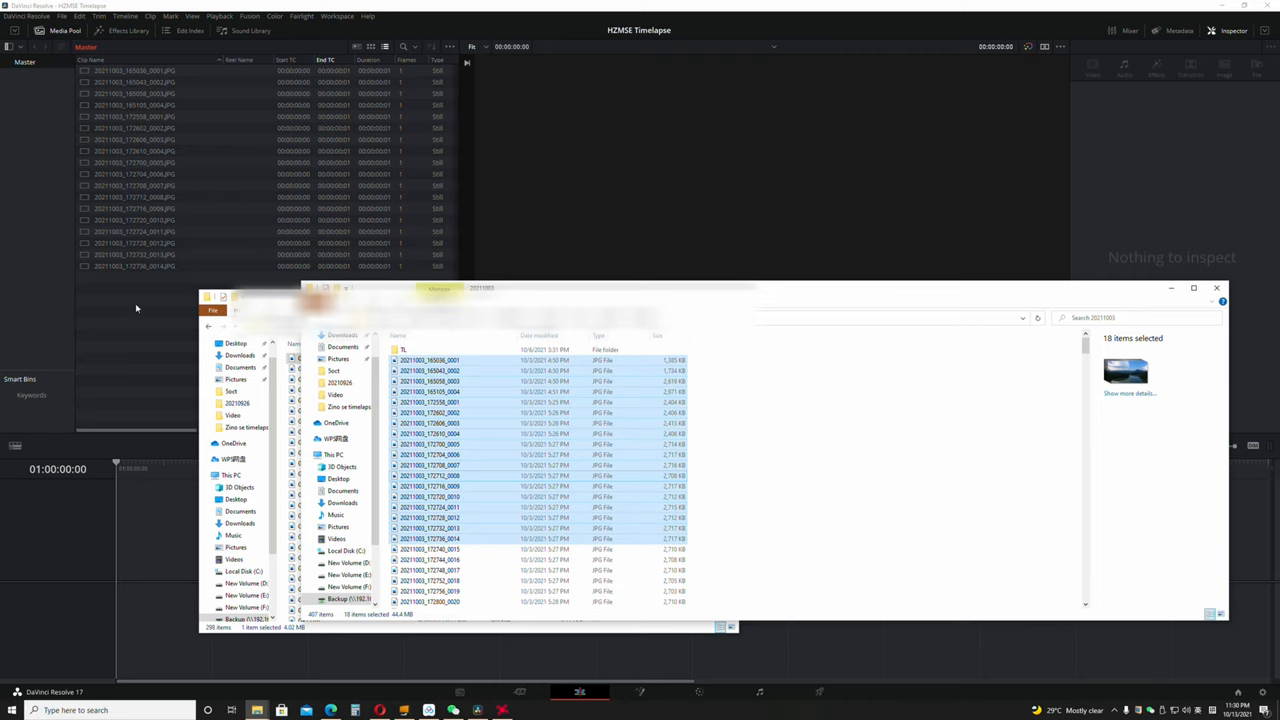
{"action": "left_click_drag", "start_coordinate": [150, 310], "coordinate": [150, 68]}
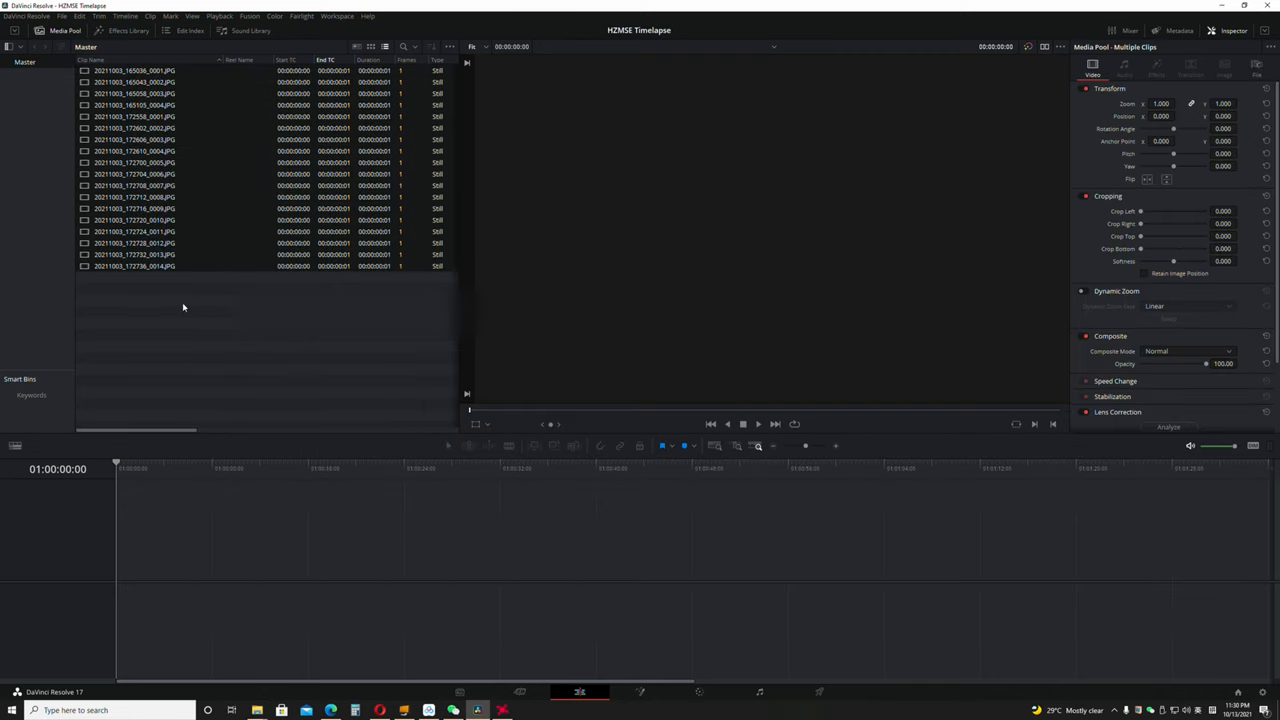
- Remove the 18 clips from the media pool and bring the 20211003 folder forward again
{"action": "key", "text": "Delete"}
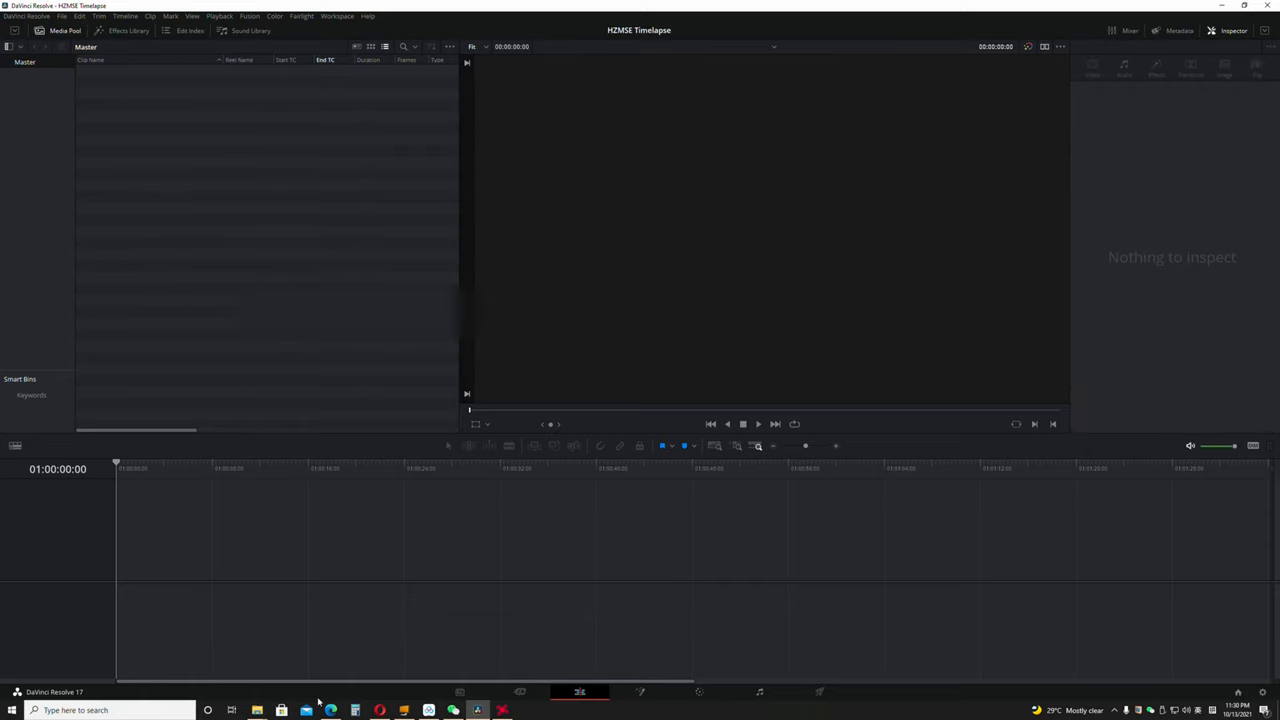
{"action": "left_click", "coordinate": [258, 710]}
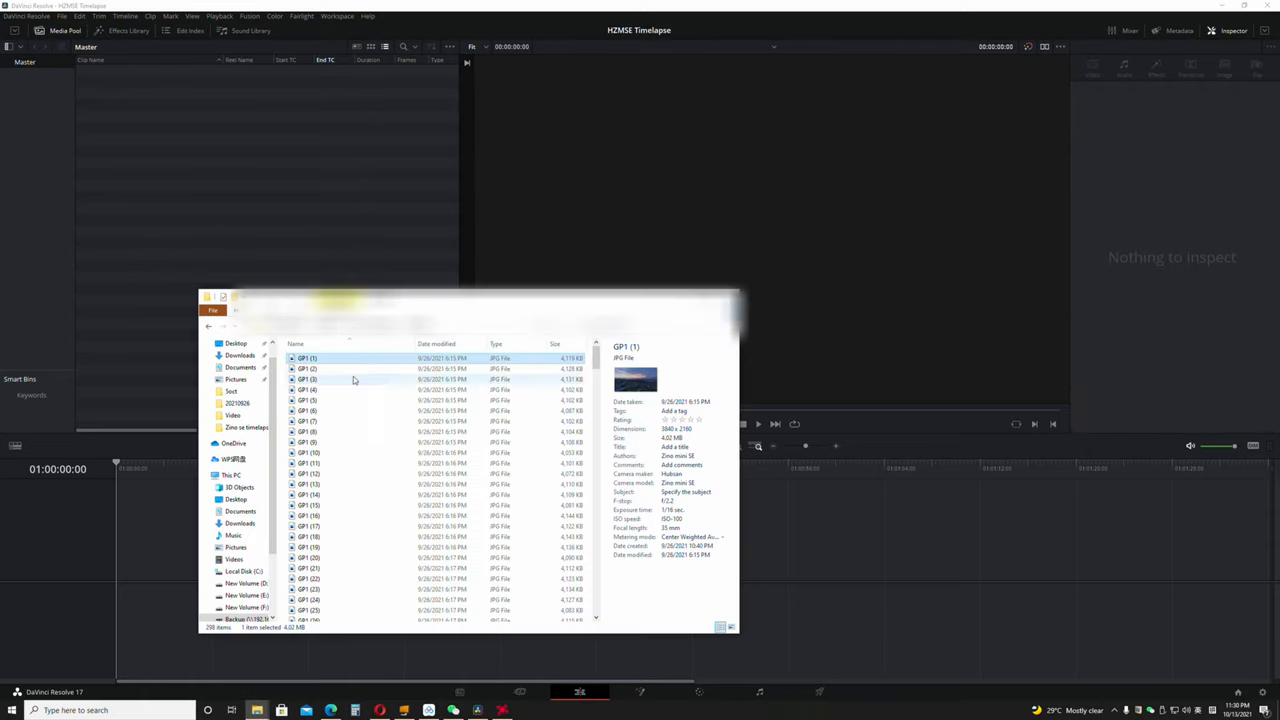
{"action": "left_click", "coordinate": [258, 710]}
{"action": "left_click", "coordinate": [350, 660]}
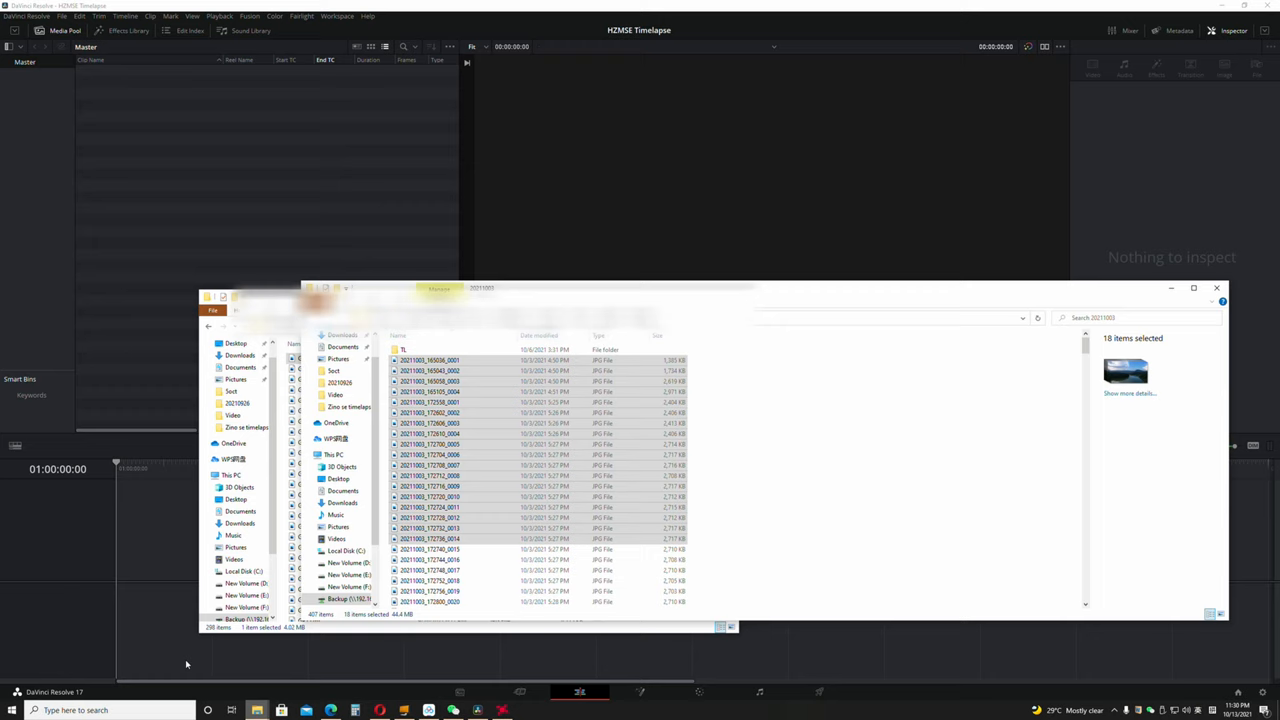
- Select all 406 photos in the folder with Ctrl+A, excluding the TL folder
{"action": "left_click_drag", "start_coordinate": [709, 367], "coordinate": [504, 617]}
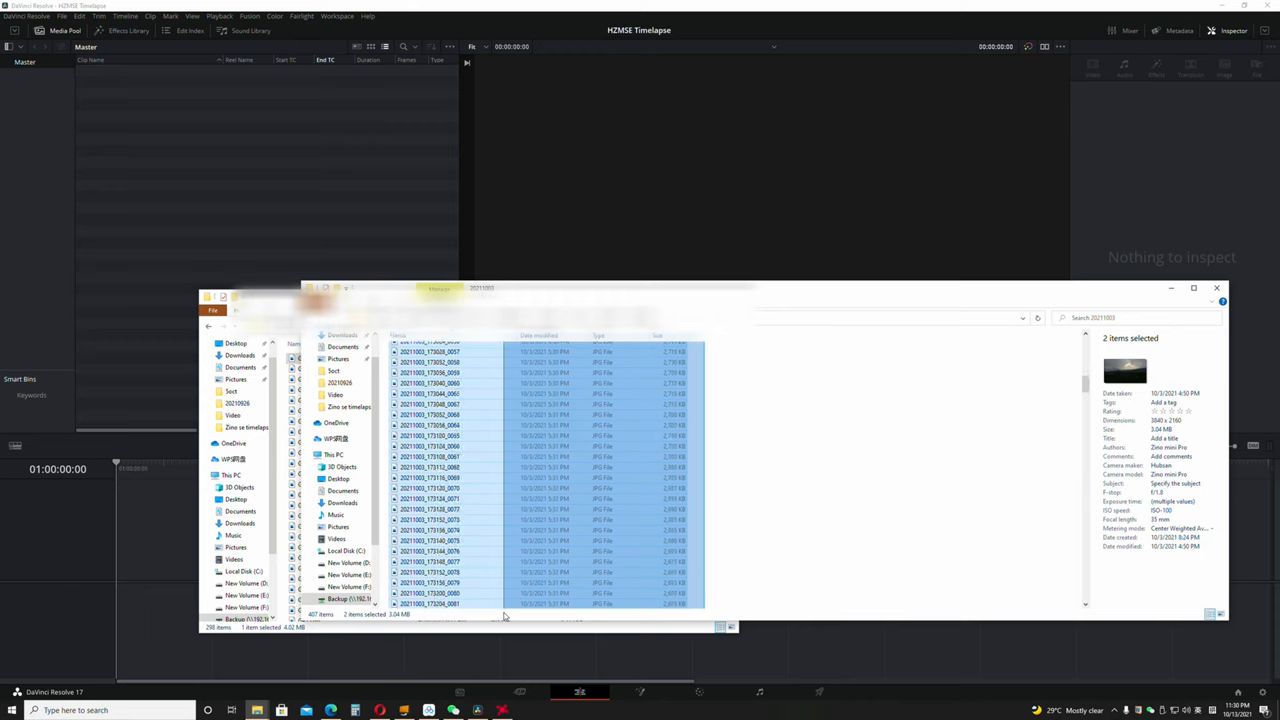
{"action": "left_click_drag", "start_coordinate": [504, 617], "coordinate": [511, 610]}
{"action": "key", "text": "ctrl+a"}
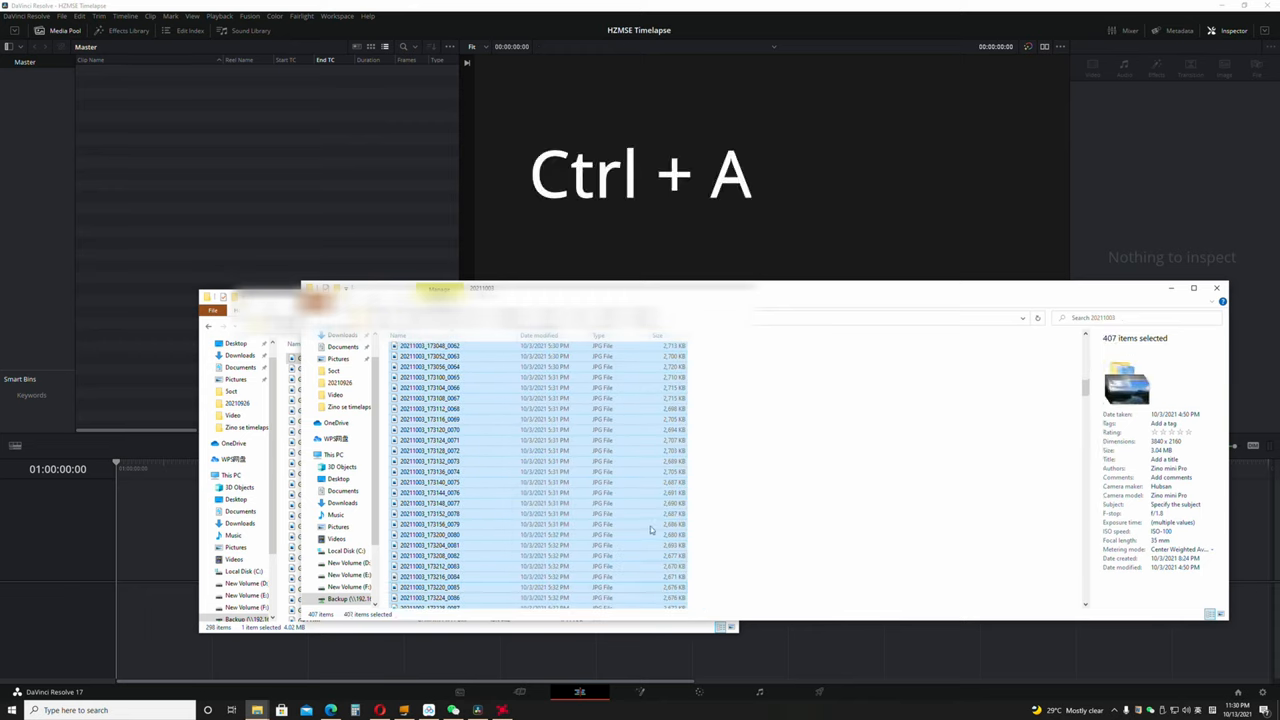
{"action": "scroll", "coordinate": [883, 491], "scroll_direction": "up", "scroll_amount": 10}
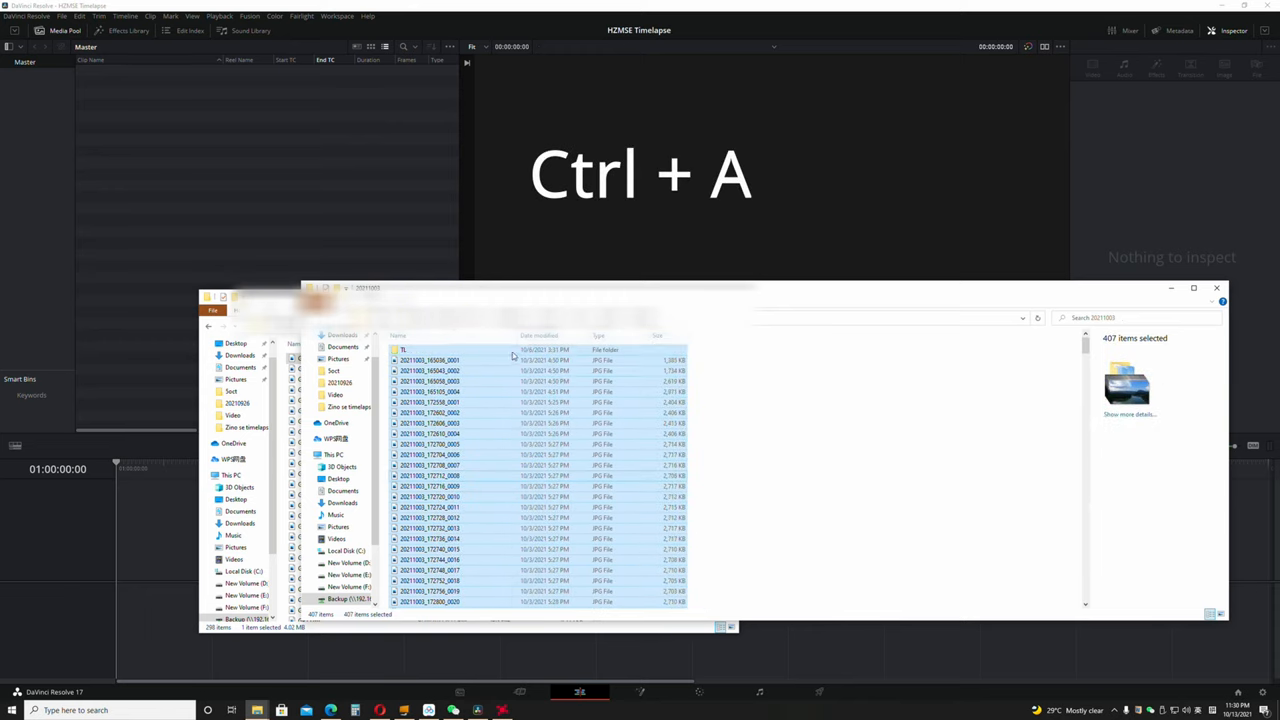
{"action": "left_click", "coordinate": [596, 430], "text": "ctrl"}
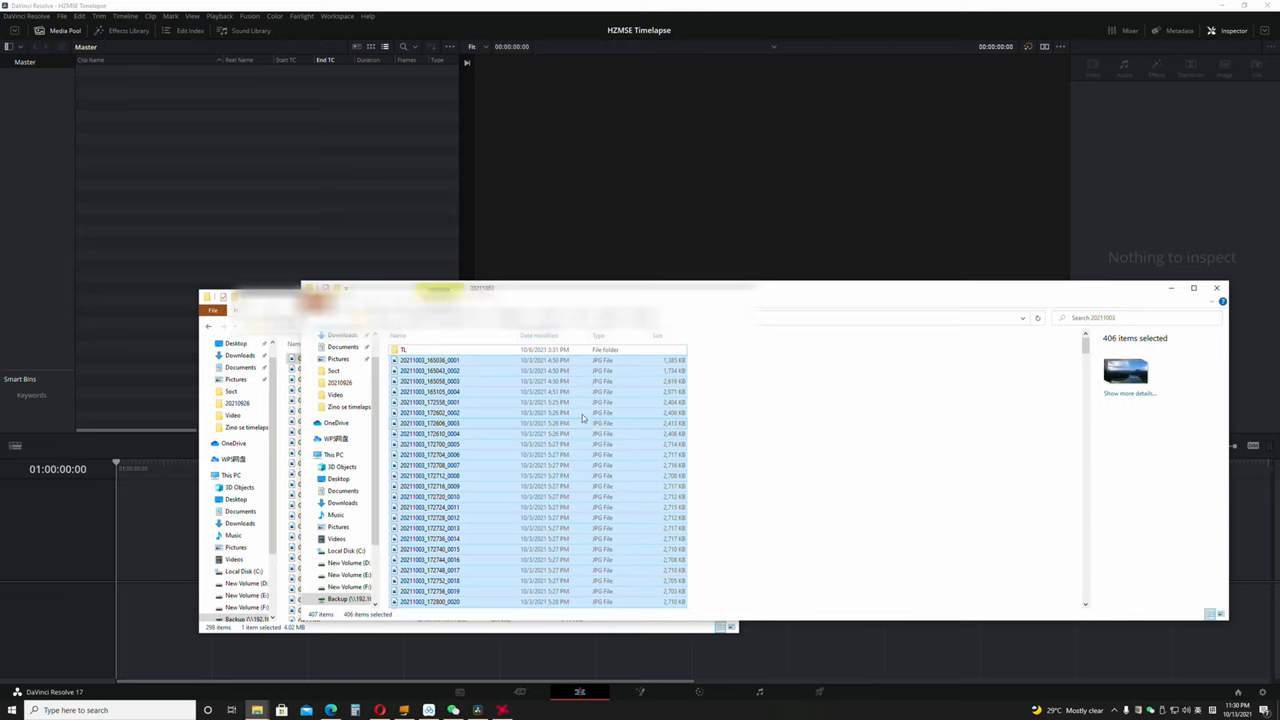
{"action": "key", "text": "F2"}
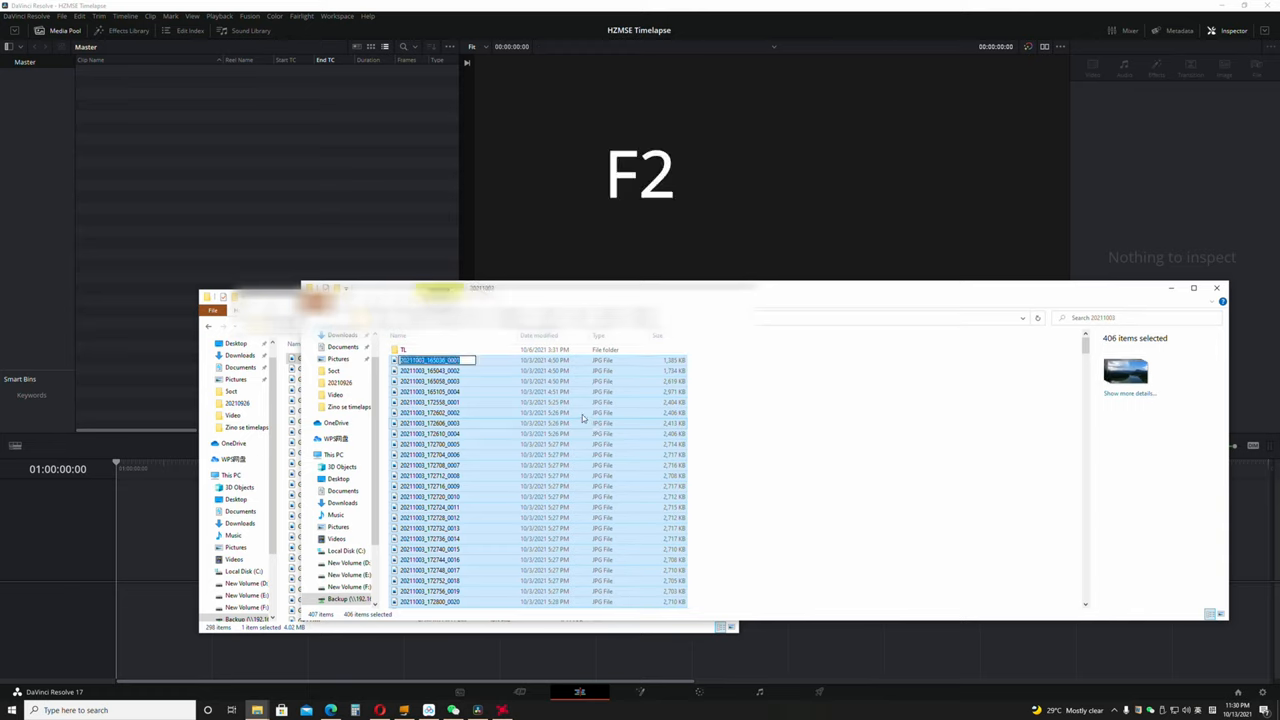
{"action": "type", "text": "hzms"}
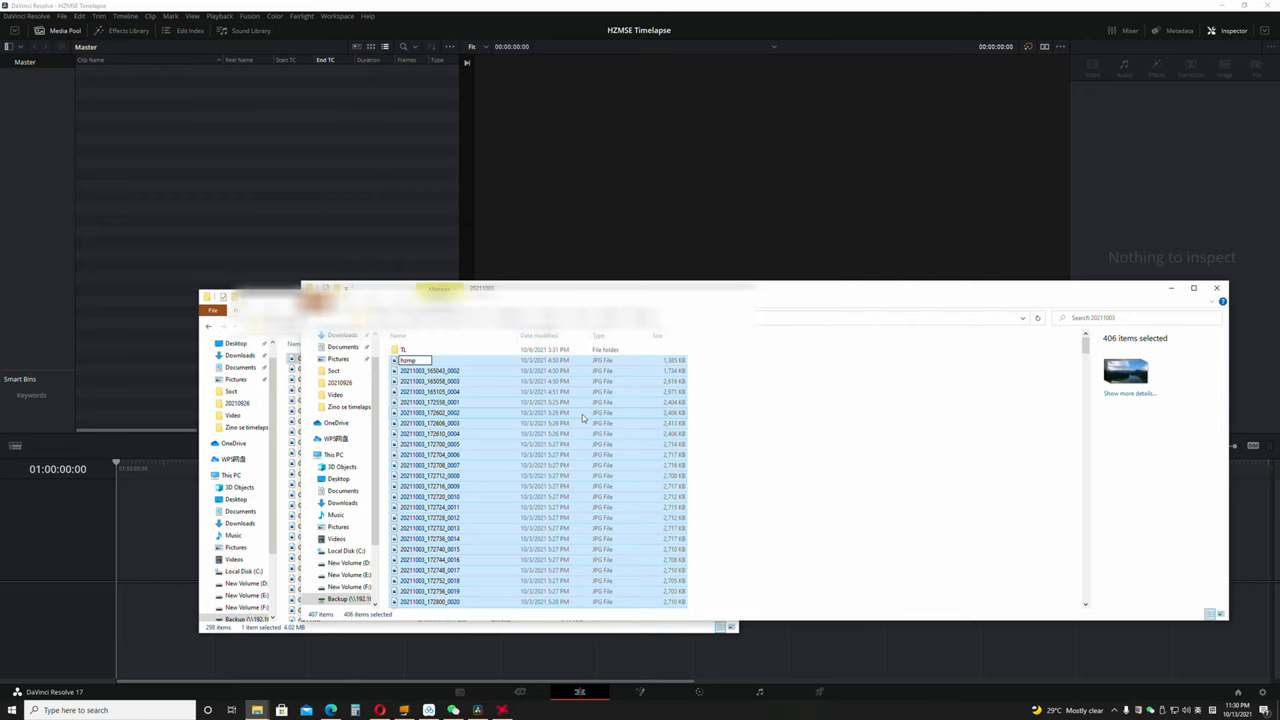
- Batch-rename the 406 photos to hzmp (1)–(406) and drag them into the media pool
{"action": "key", "text": "Return"}
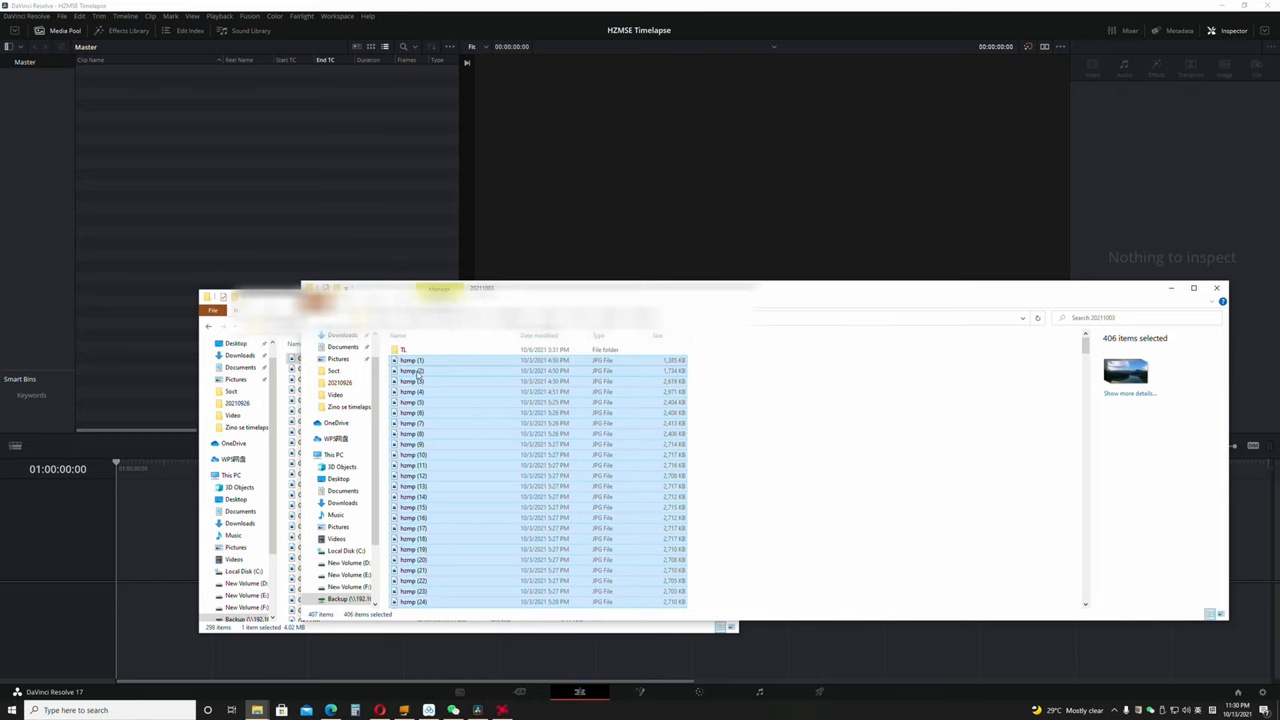
{"action": "left_click_drag", "start_coordinate": [422, 375], "coordinate": [230, 222]}
- Place the hzmp photo sequence on a new timeline and play the time-lapse preview
{"action": "left_click", "coordinate": [185, 151]}
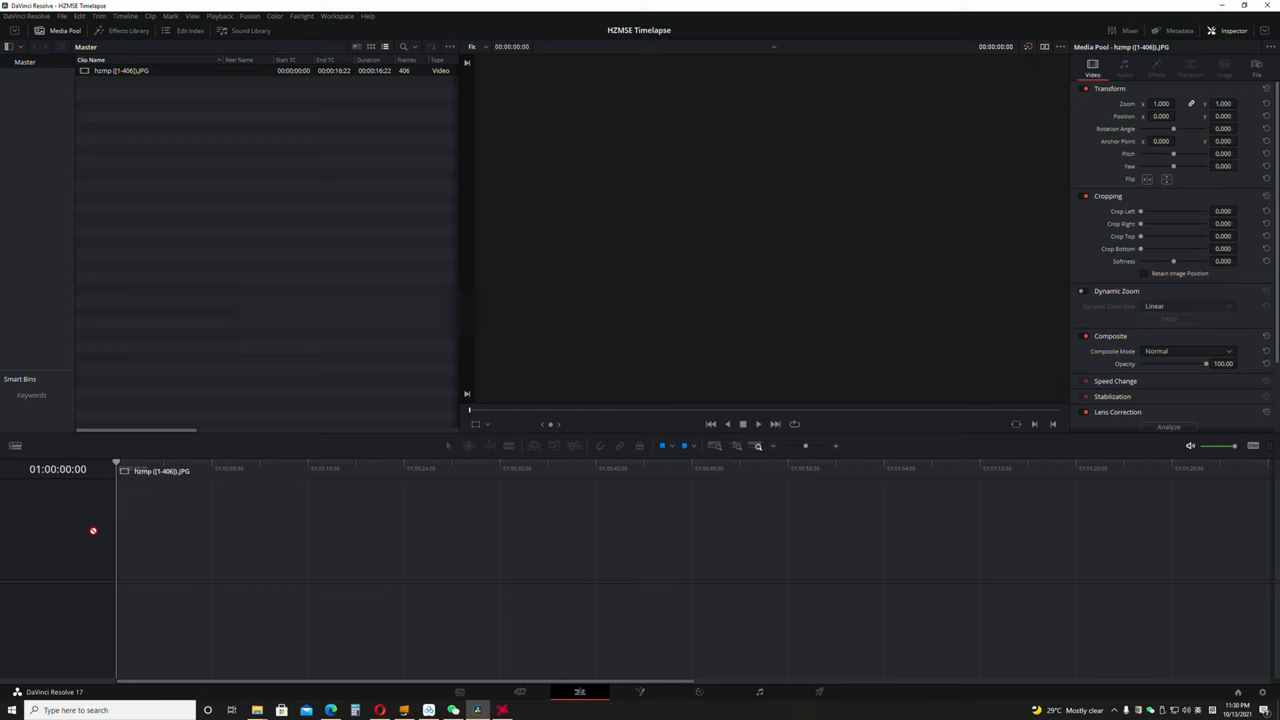
{"action": "left_click_drag", "start_coordinate": [143, 72], "coordinate": [163, 560]}
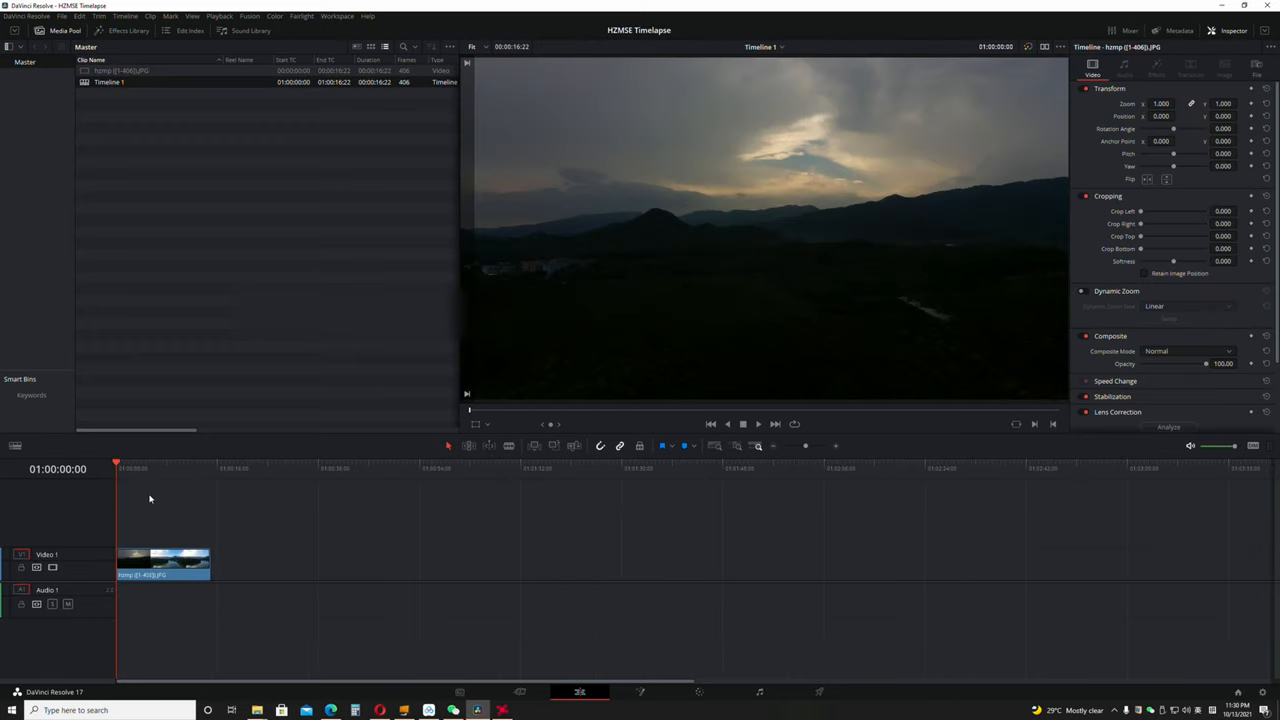
{"action": "key", "text": "space"}
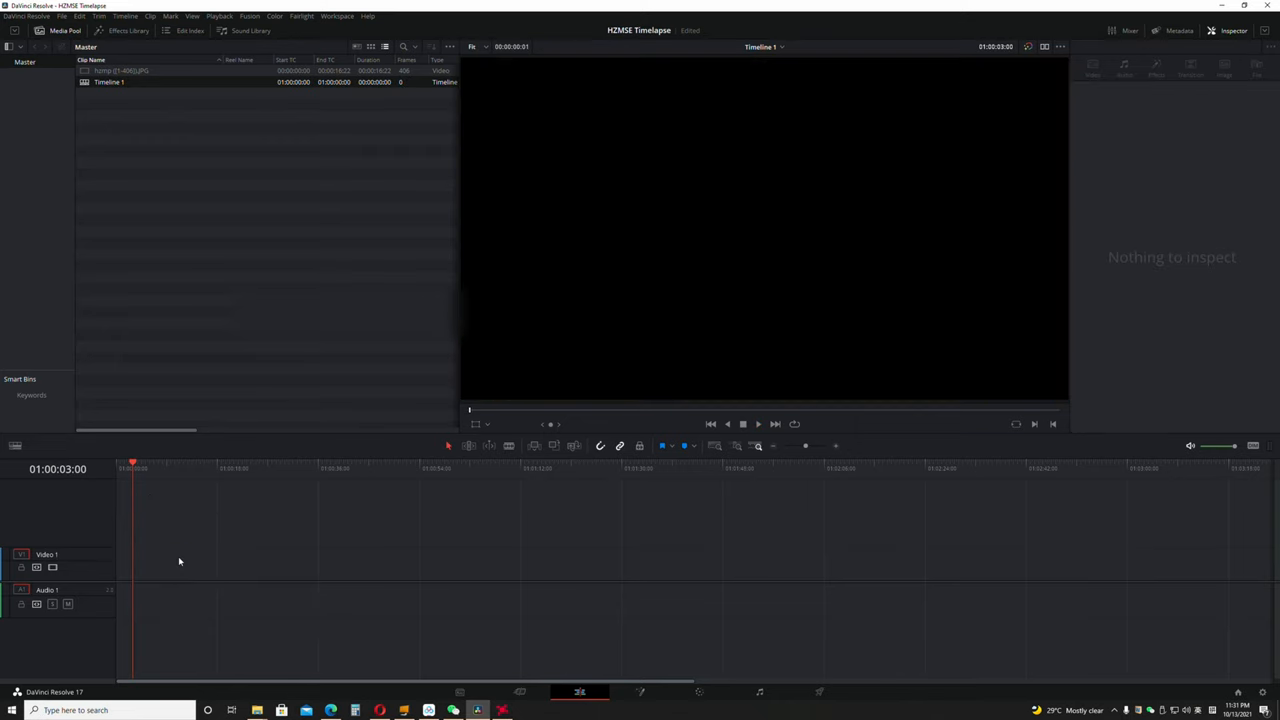
- Delete the hzmp clip and its timeline from the media pool, confirming the prompt
{"action": "left_click_drag", "start_coordinate": [82, 95], "coordinate": [146, 60]}
{"action": "key", "text": "Delete"}
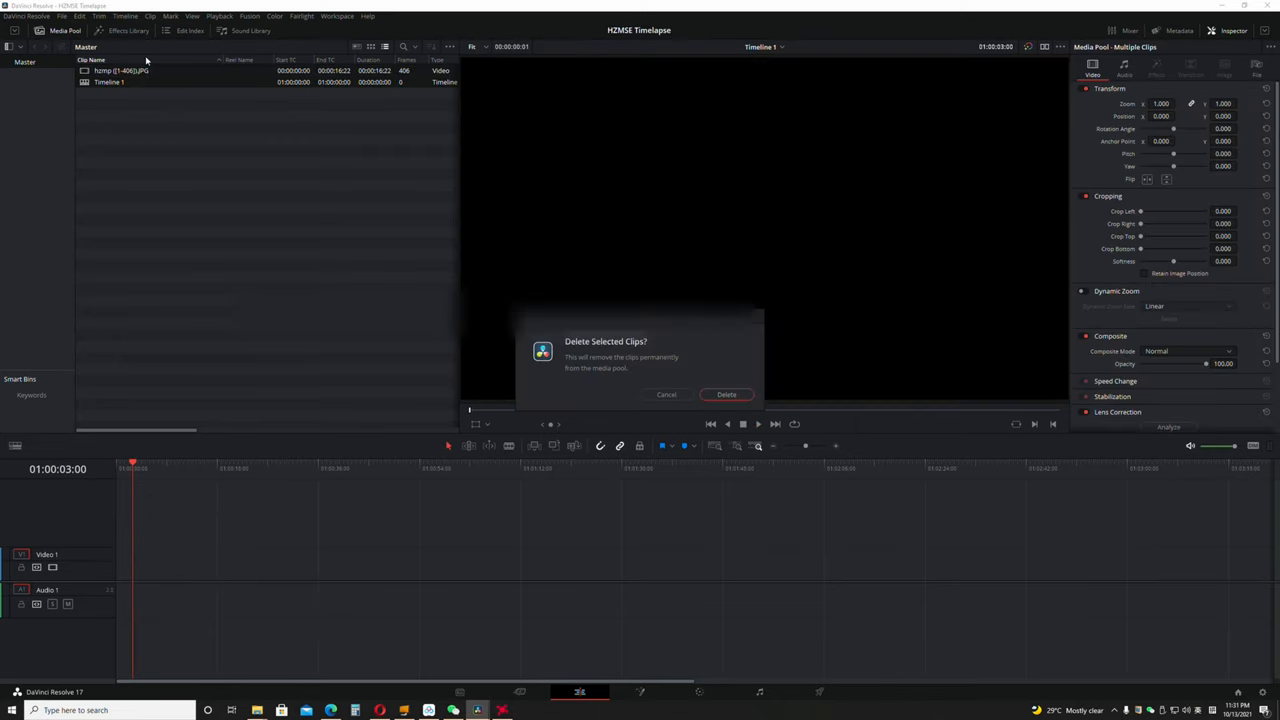
{"action": "key", "text": "Return"}
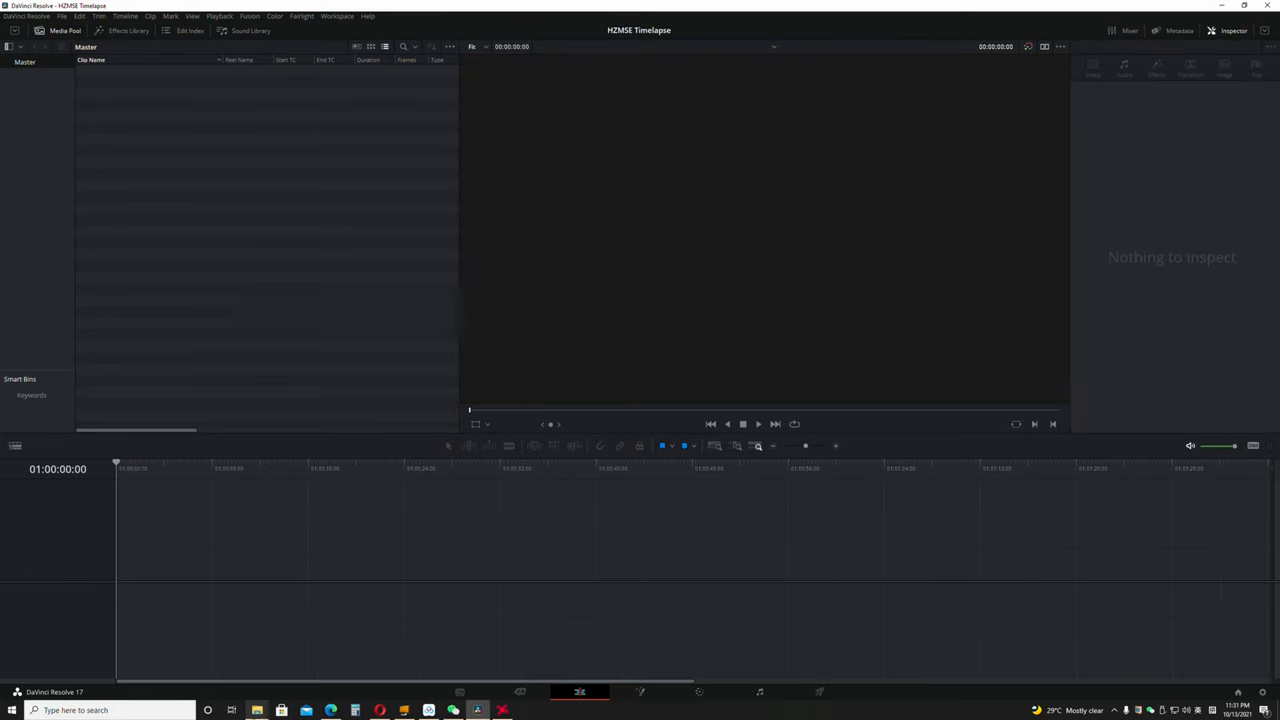
- Import all 298 GP1 photos as one GP1 (1-298) image-sequence clip in the media pool
{"action": "left_click", "coordinate": [257, 710]}
{"action": "left_click", "coordinate": [257, 650]}
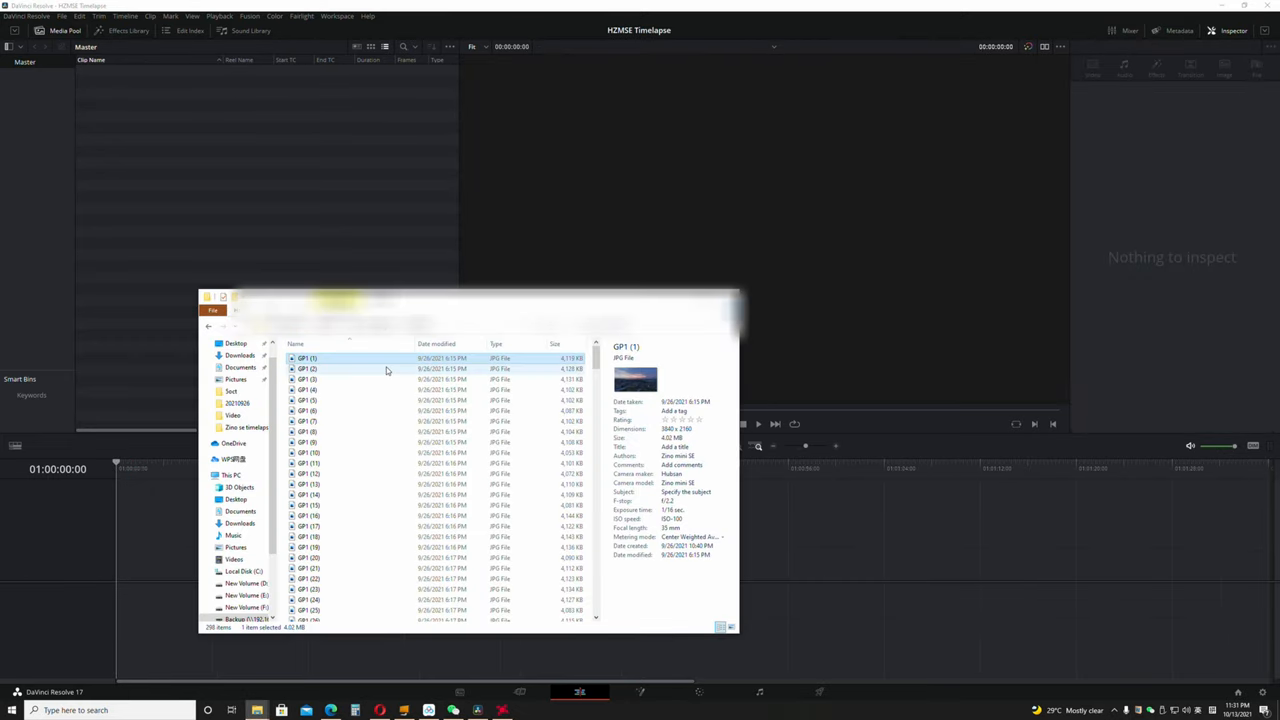
{"action": "key", "text": "ctrl+a"}
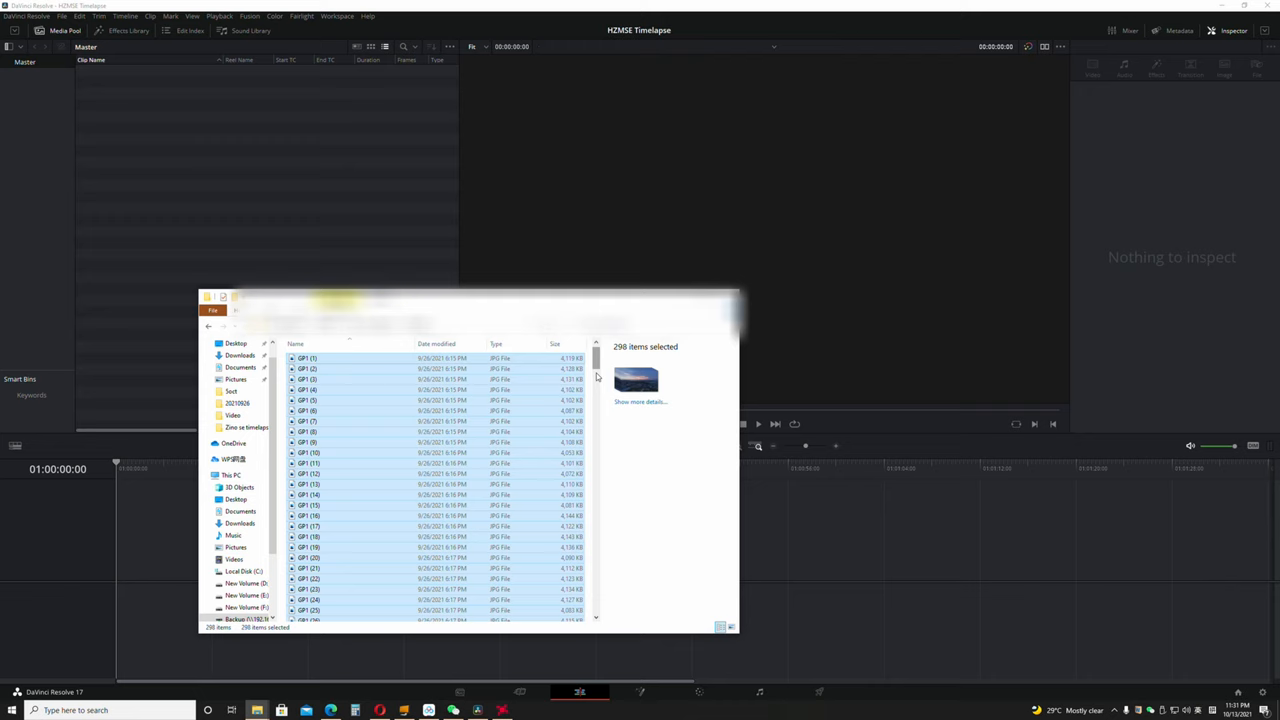
{"action": "left_click_drag", "start_coordinate": [597, 356], "coordinate": [597, 350]}
{"action": "left_click_drag", "start_coordinate": [400, 400], "coordinate": [219, 224]}
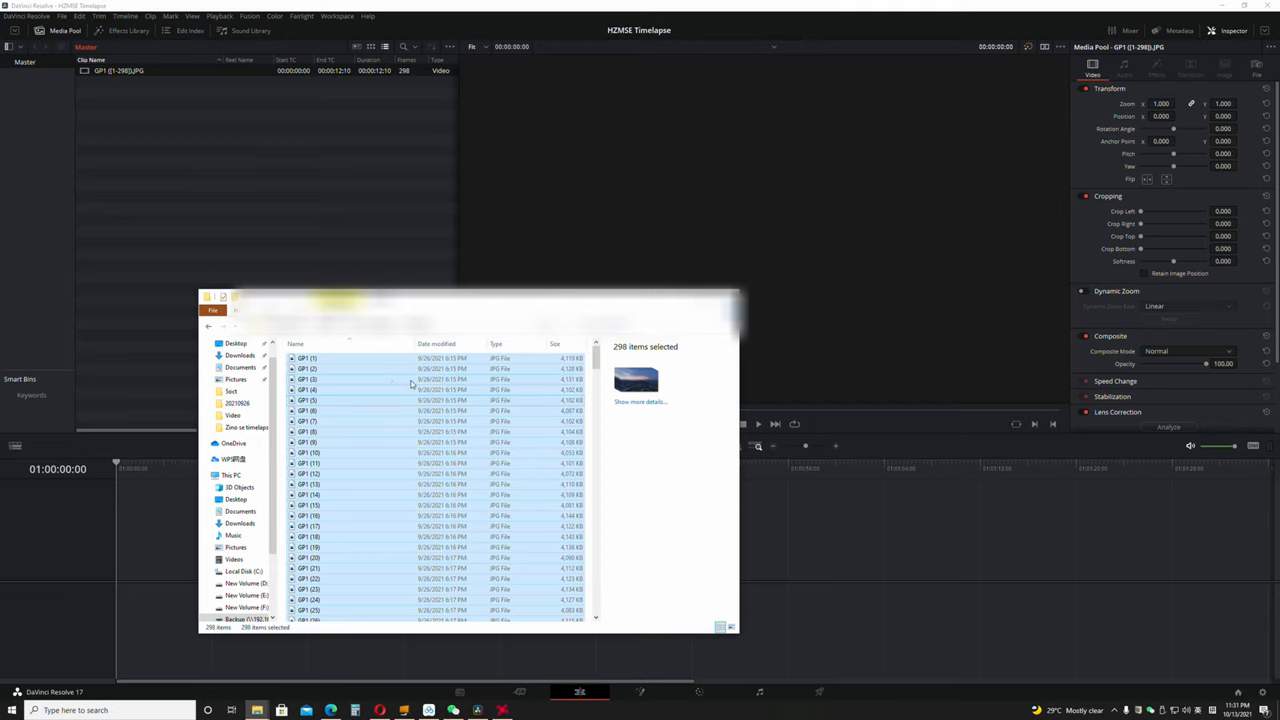
{"action": "left_click", "coordinate": [264, 126]}
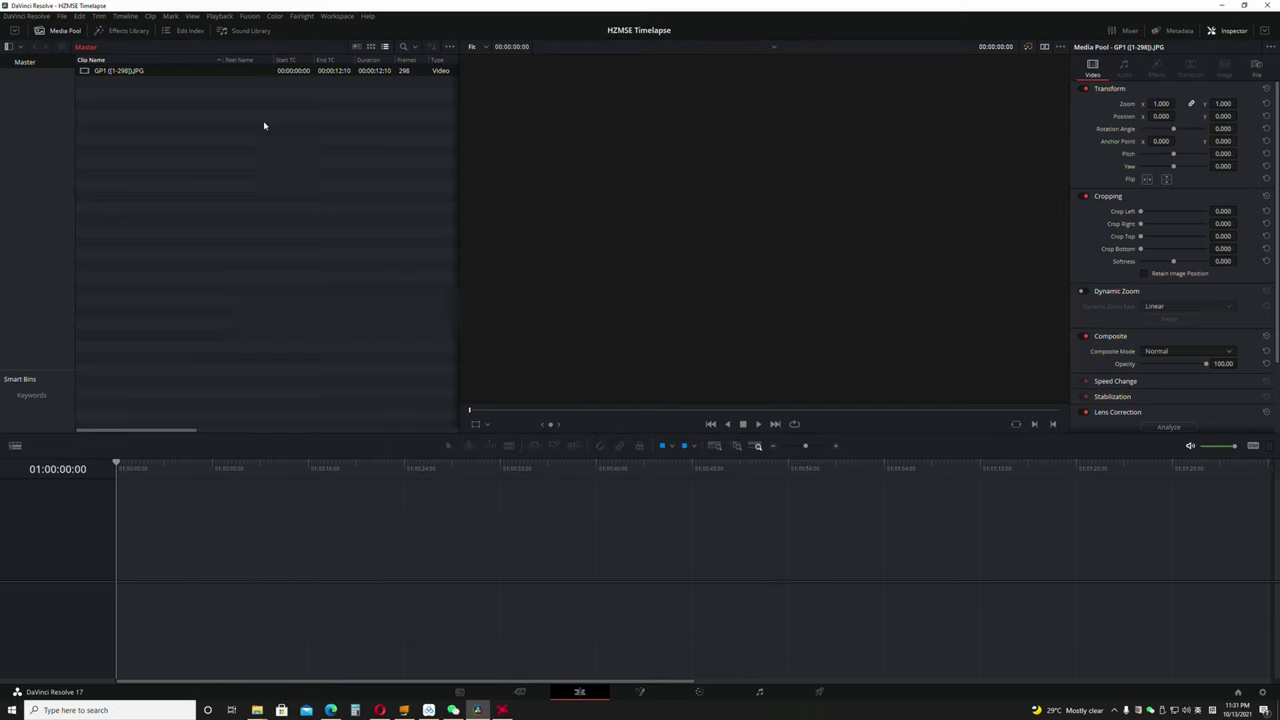
- Put the GP1 sequence clip on Video 1 of a new Timeline 1 and return the playhead to the start
{"action": "left_click", "coordinate": [140, 72]}
{"action": "left_click_drag", "start_coordinate": [140, 72], "coordinate": [120, 560]}
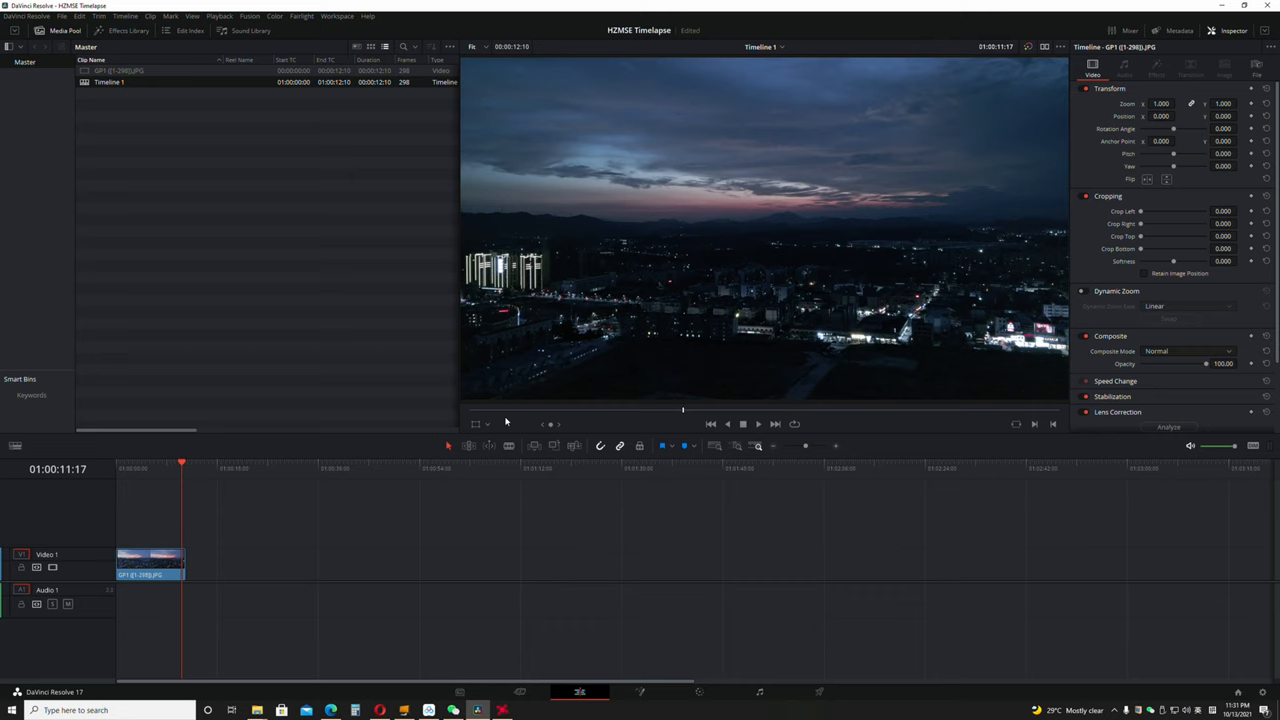
{"action": "left_click_drag", "start_coordinate": [1026, 410], "coordinate": [417, 423]}
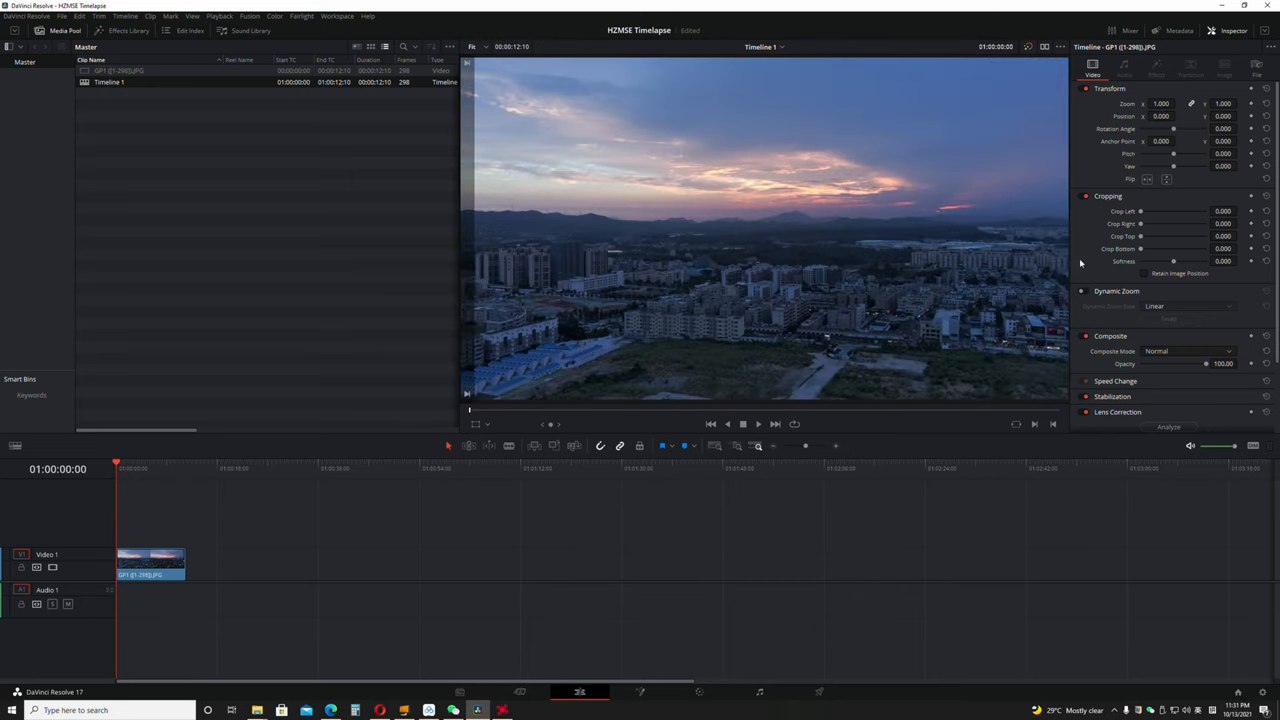
- Analyse the selected time-lapse clip for stabilization in Perspective mode from the Inspector
{"action": "left_click", "coordinate": [143, 560]}
{"action": "scroll", "coordinate": [1115, 357], "scroll_direction": "down", "scroll_amount": 2}
{"action": "scroll", "coordinate": [1125, 349], "scroll_direction": "down", "scroll_amount": 1}
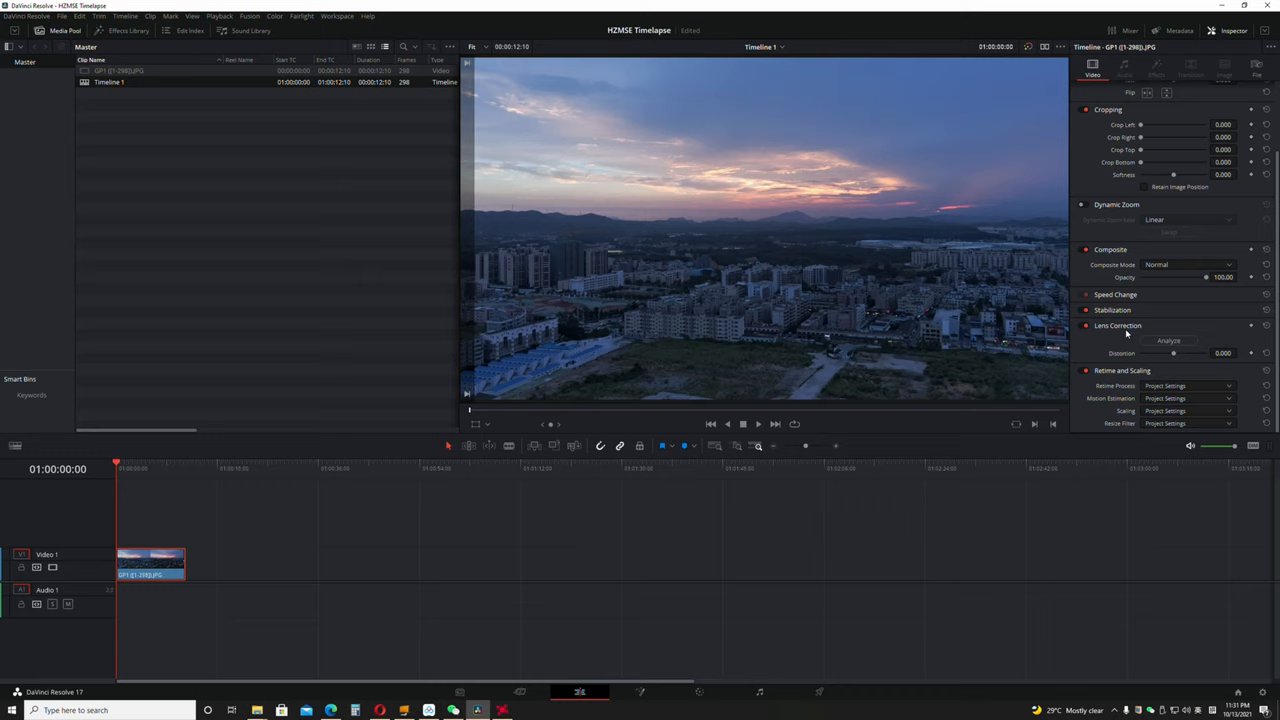
{"action": "left_click", "coordinate": [1116, 311]}
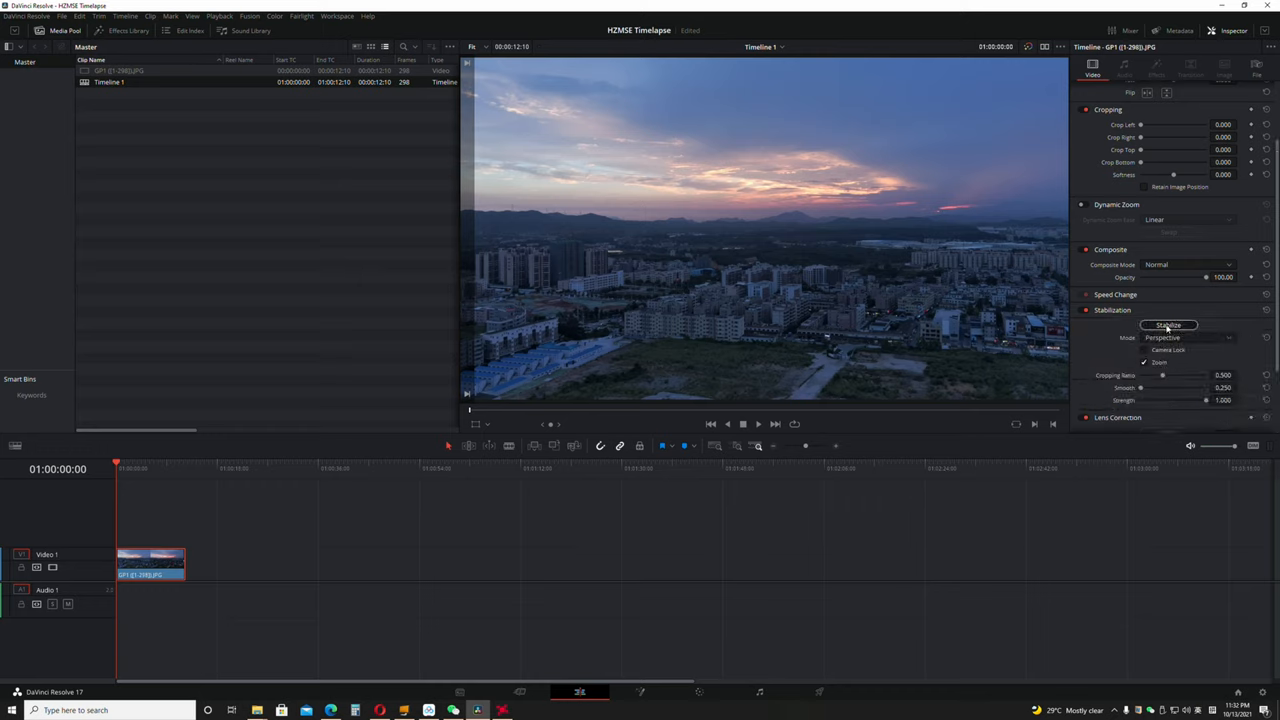
{"action": "left_click", "coordinate": [1168, 327]}
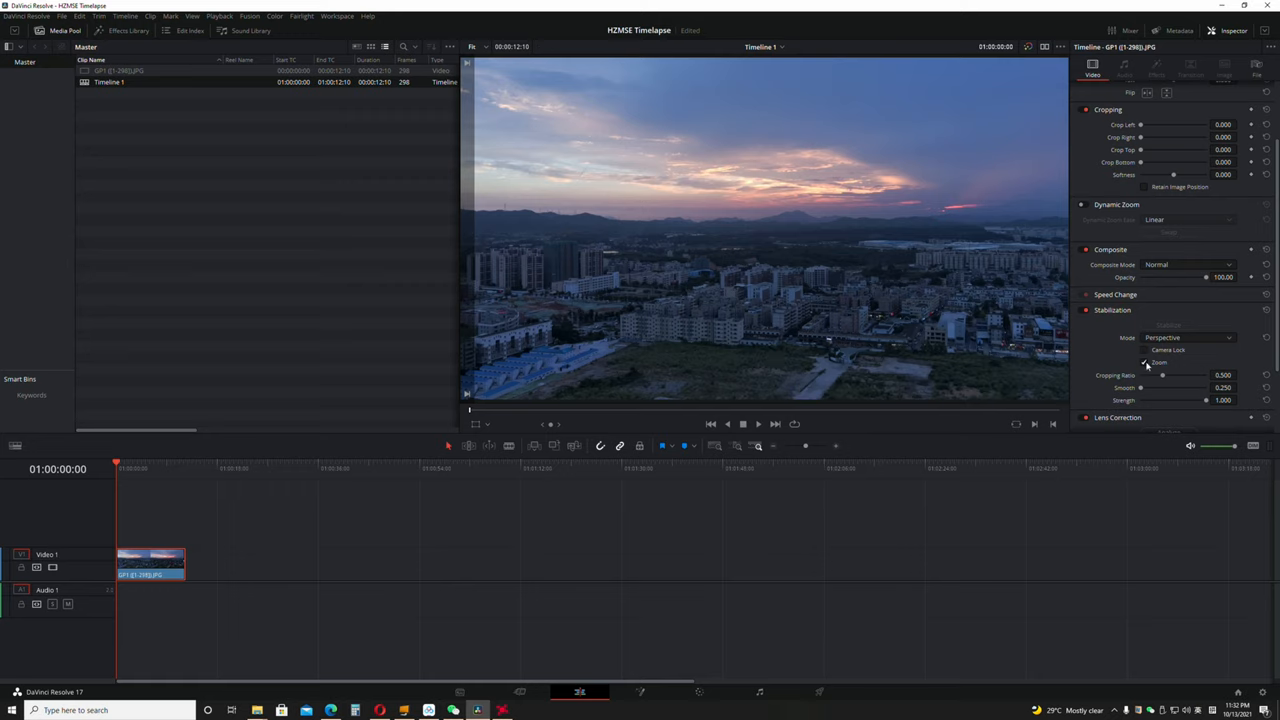
- Compare playback with stabilization Zoom off, then re-enable Zoom and replay from the start
{"action": "left_click", "coordinate": [1144, 363]}
{"action": "left_click", "coordinate": [1160, 363]}
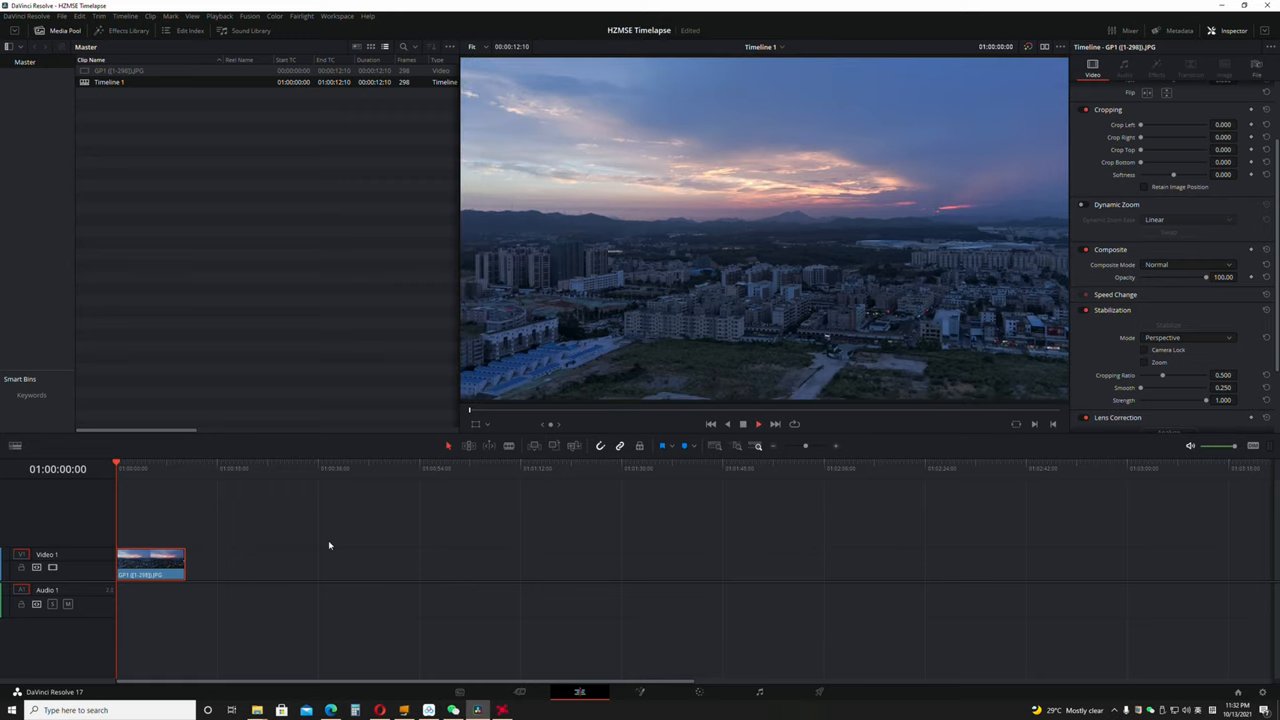
{"action": "key", "text": "space"}
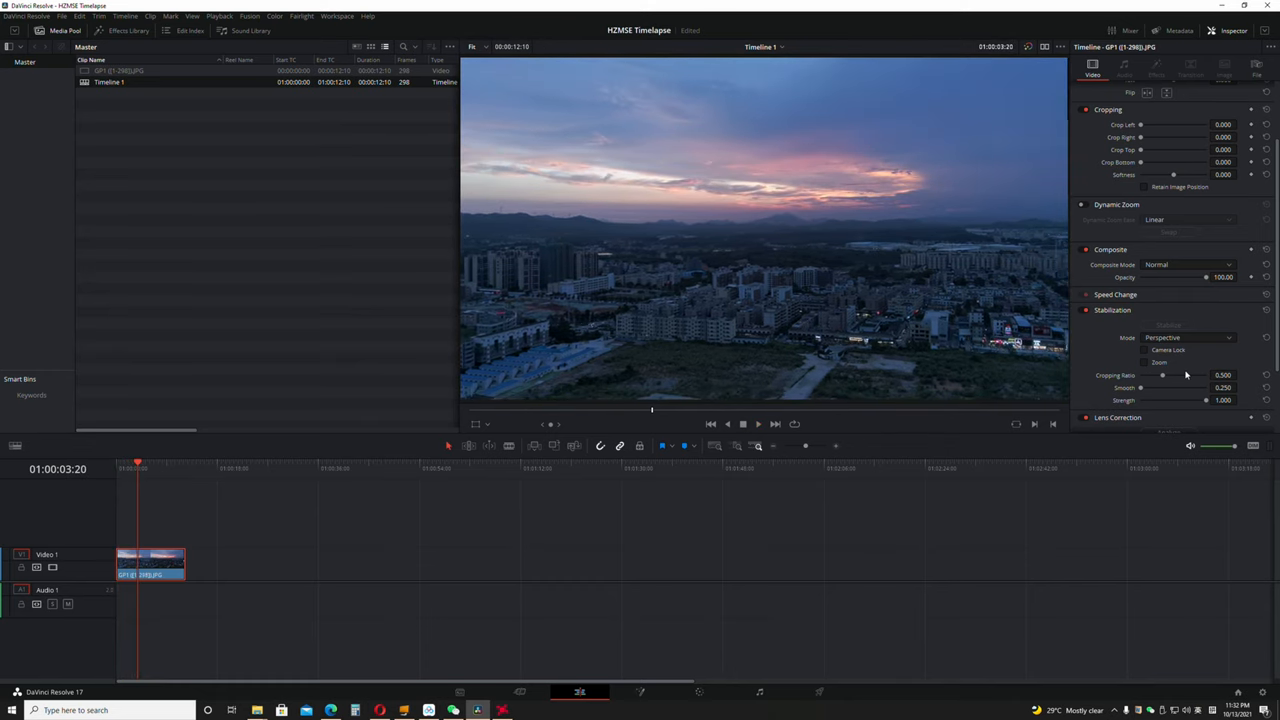
{"action": "left_click", "coordinate": [1146, 362]}
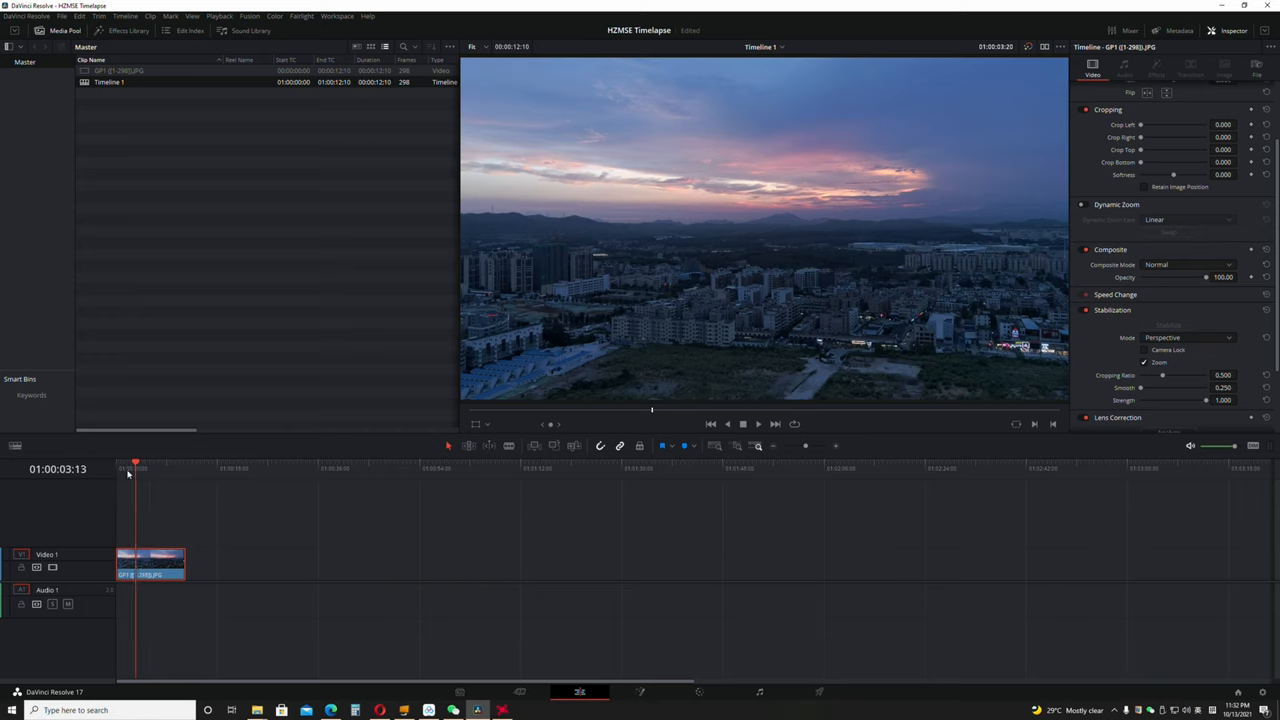
{"action": "key", "text": "Home"}
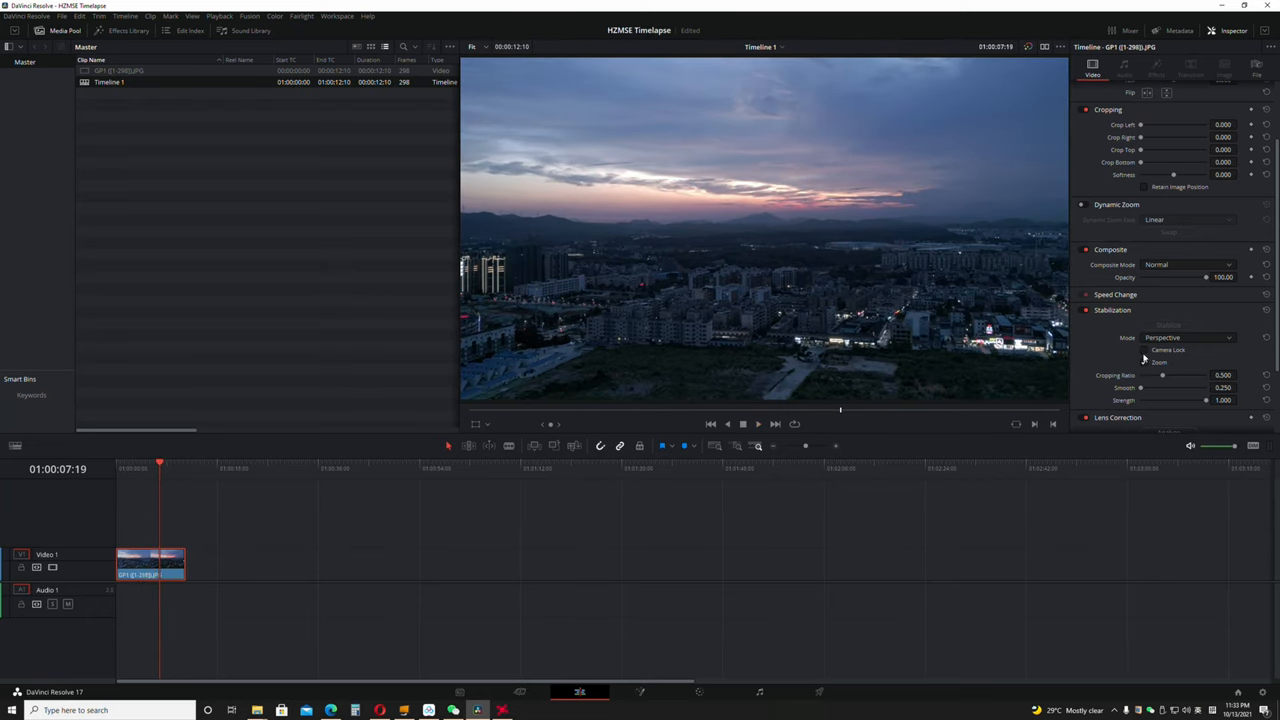
- Re-stabilize with camera lock and play the time-lapse from the timeline start
{"action": "left_click", "coordinate": [1169, 325]}
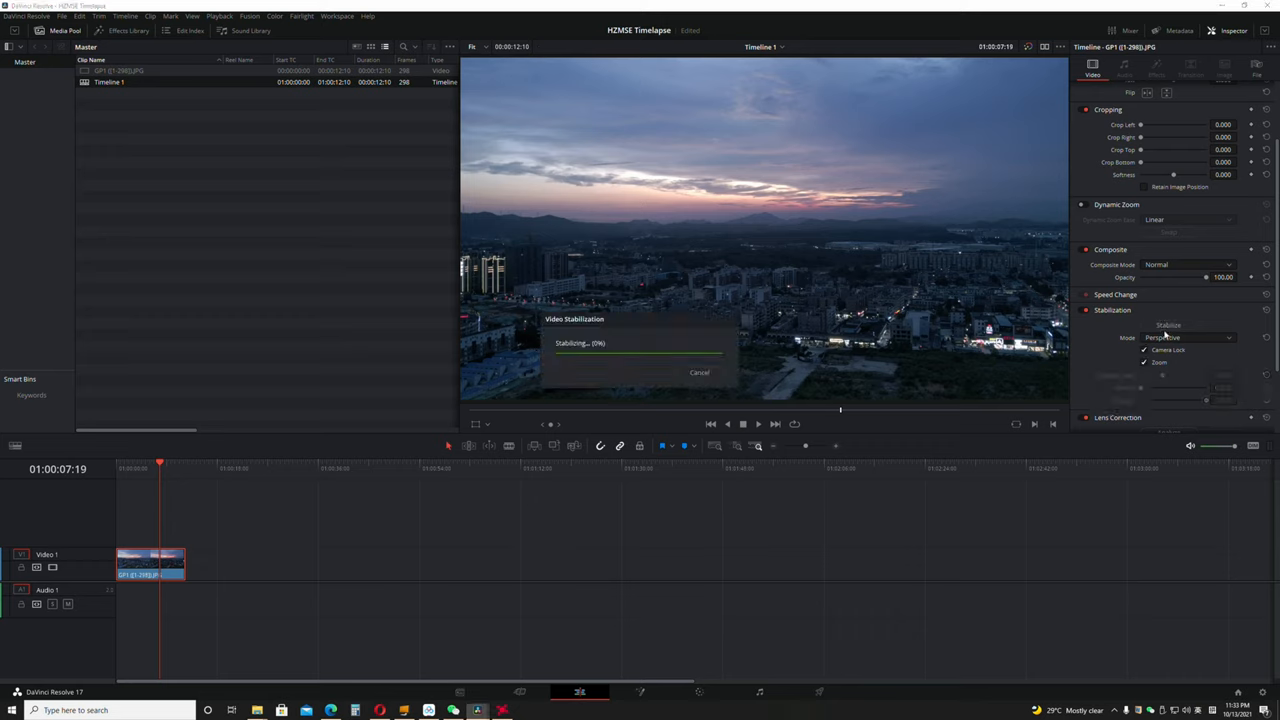
{"action": "left_click", "coordinate": [124, 468]}
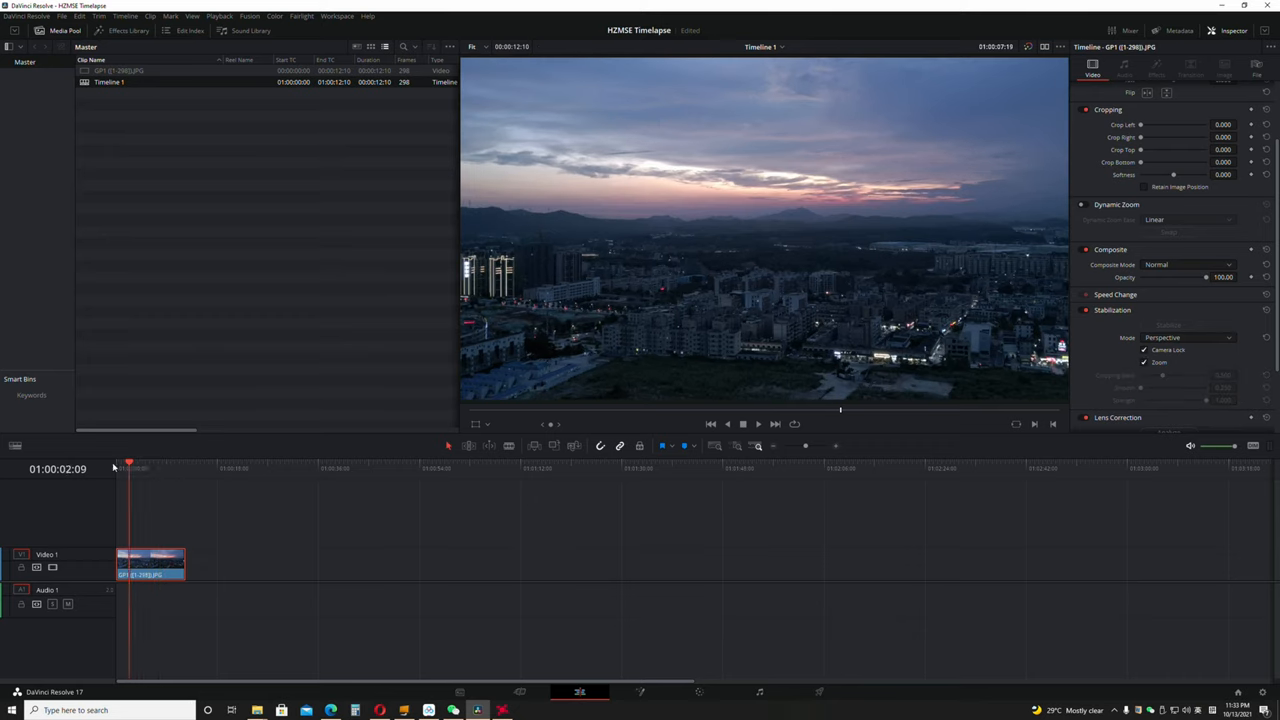
{"action": "key", "text": "space"}
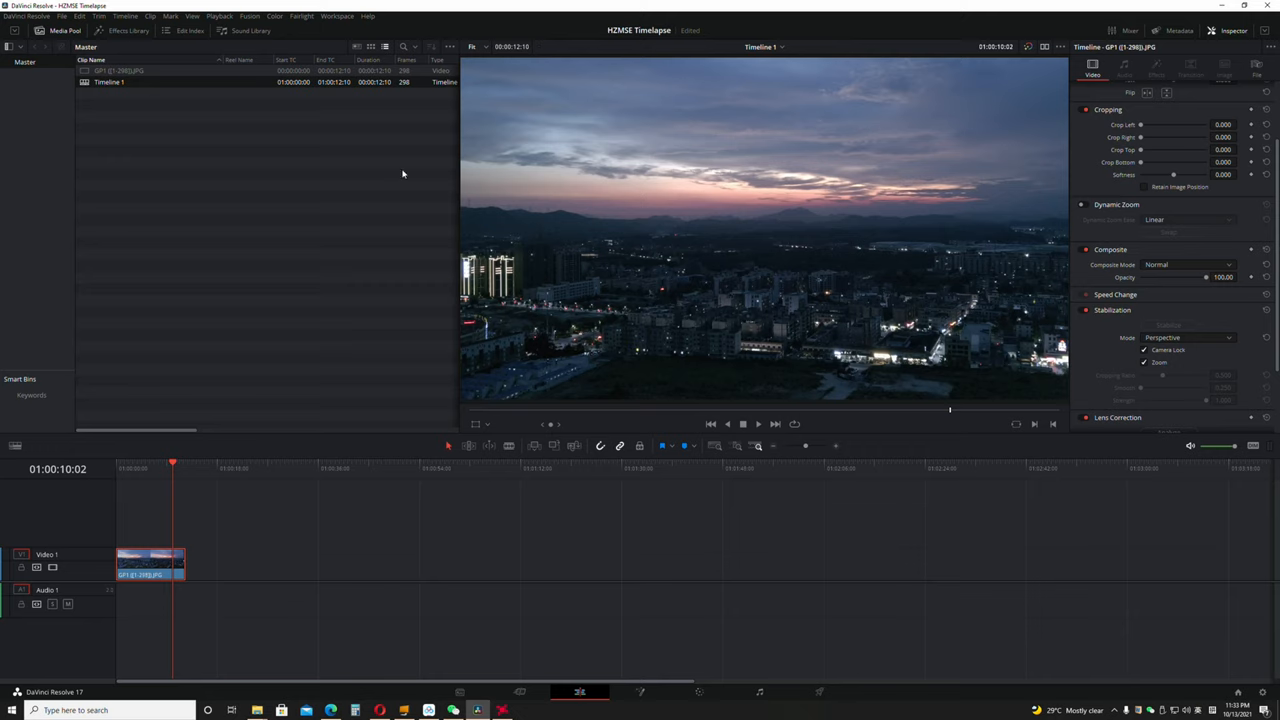
- Apply the Deflicker filter from Open FX > Filters to the time-lapse clip
{"action": "left_click", "coordinate": [124, 31]}
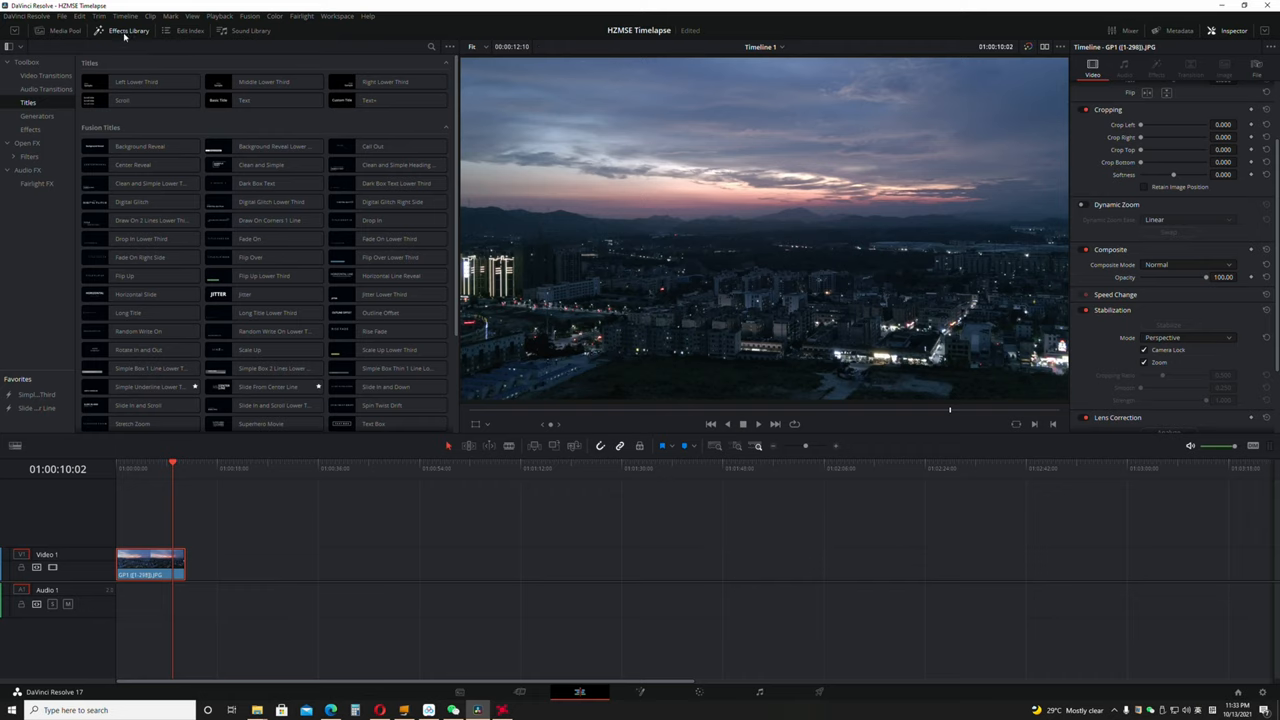
{"action": "left_click", "coordinate": [31, 129]}
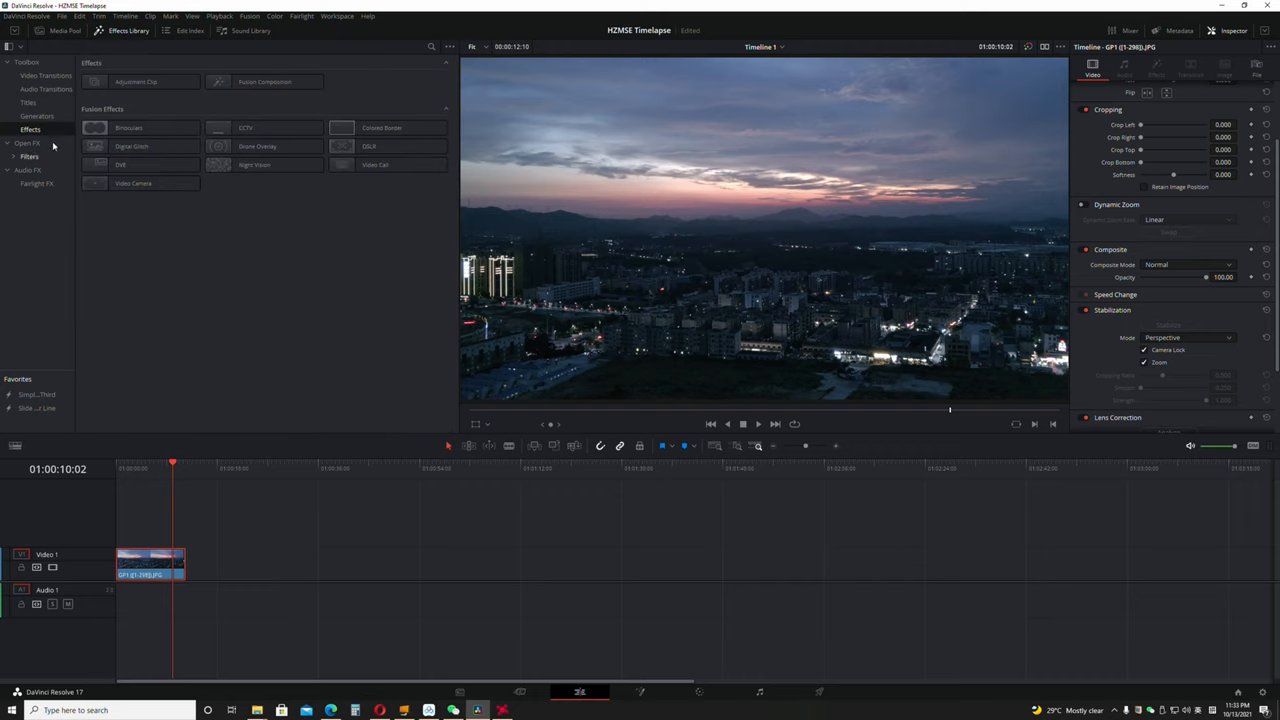
{"action": "left_click", "coordinate": [30, 156]}
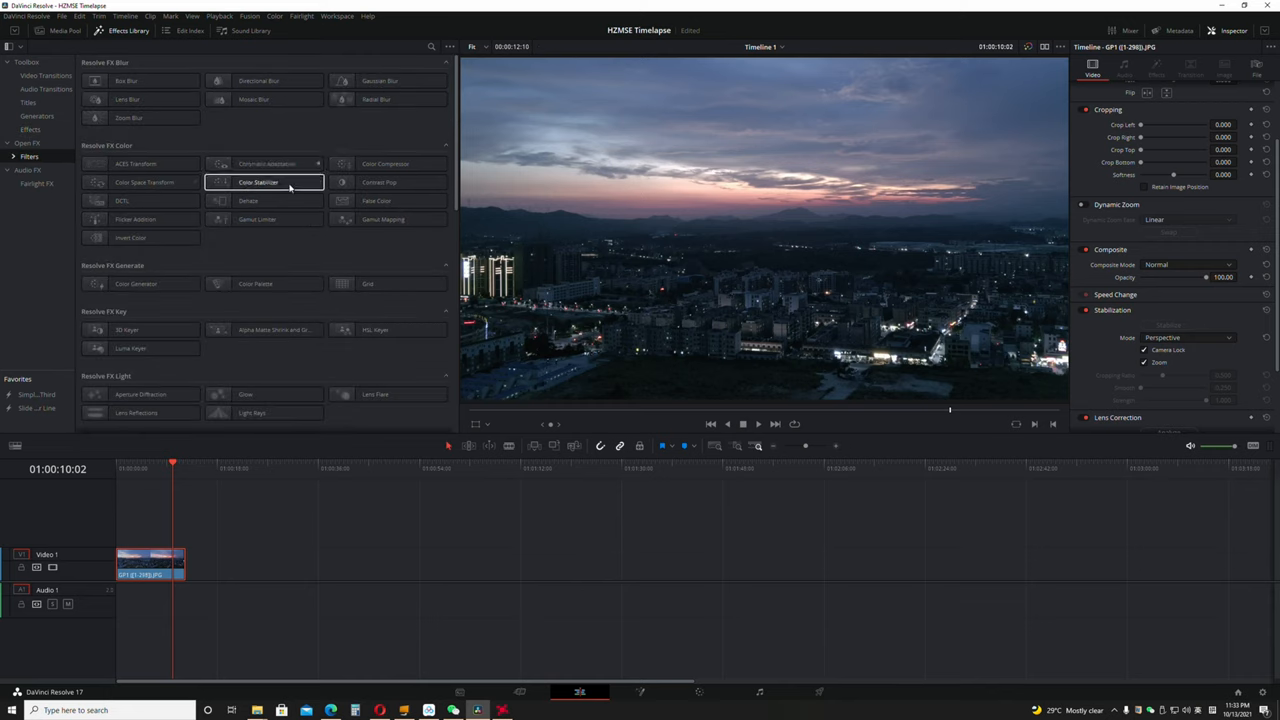
{"action": "scroll", "coordinate": [296, 302], "scroll_direction": "down", "scroll_amount": 3}
{"action": "scroll", "coordinate": [296, 302], "scroll_direction": "down", "scroll_amount": 3}
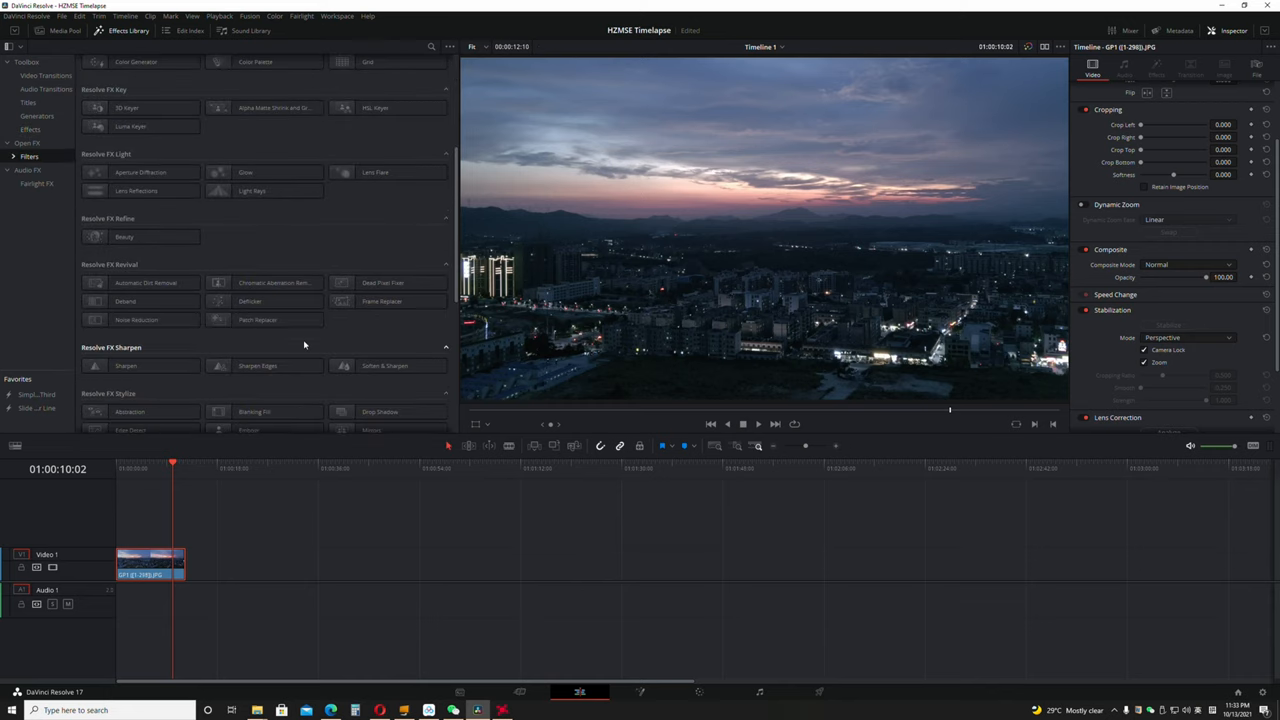
{"action": "left_click", "coordinate": [256, 302]}
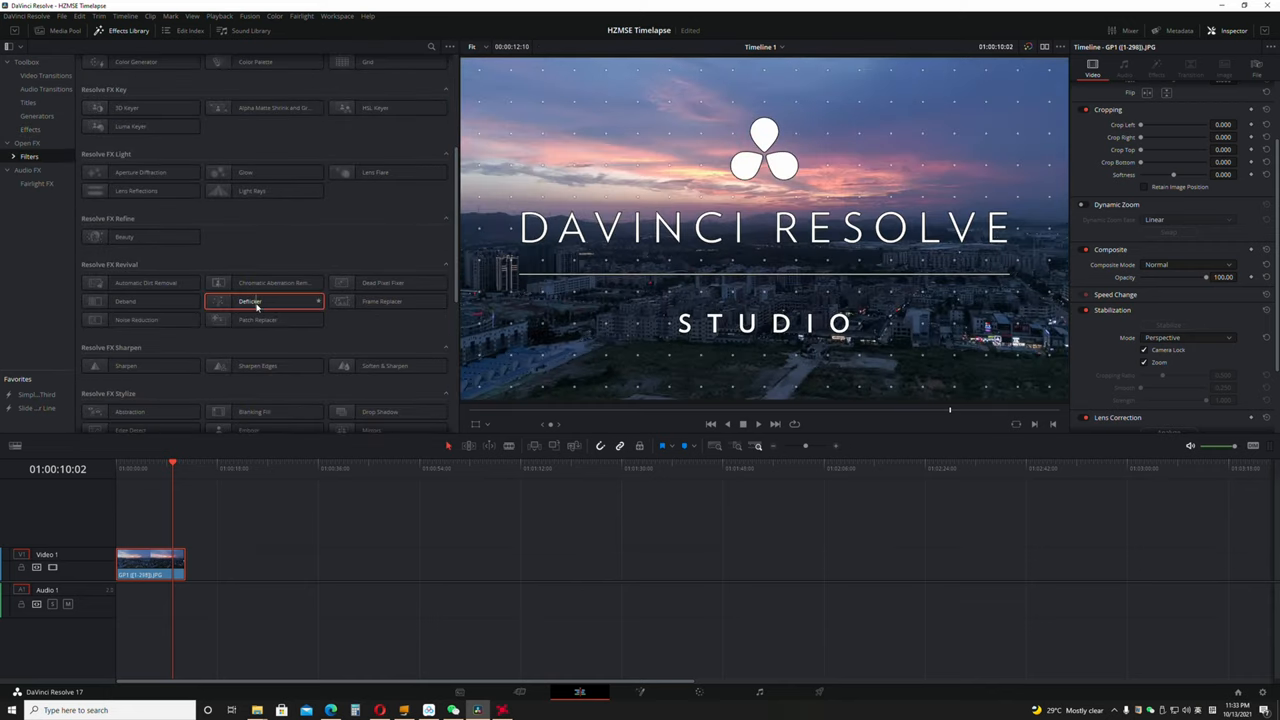
{"action": "left_click_drag", "start_coordinate": [256, 302], "coordinate": [150, 563]}
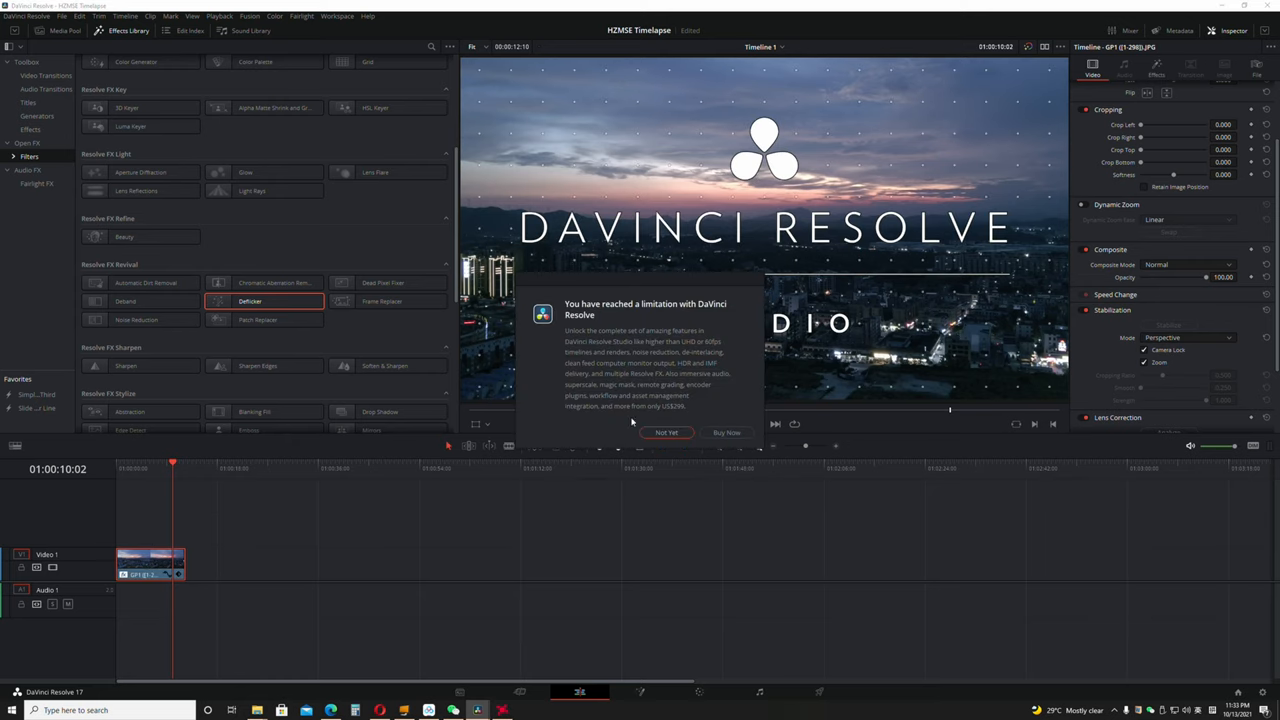
- Dismiss the Studio-only notice with Not Yet and preview the watermarked result
{"action": "left_click", "coordinate": [666, 432]}
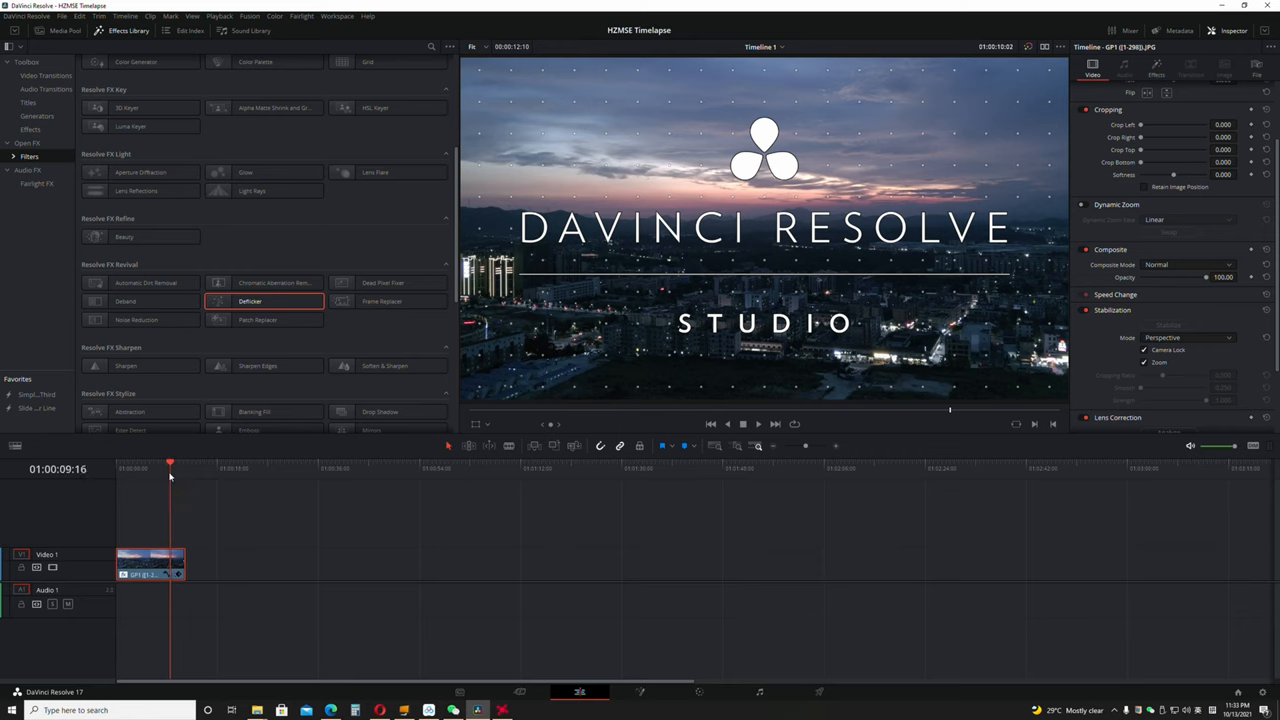
{"action": "left_click_drag", "start_coordinate": [172, 468], "coordinate": [115, 470]}
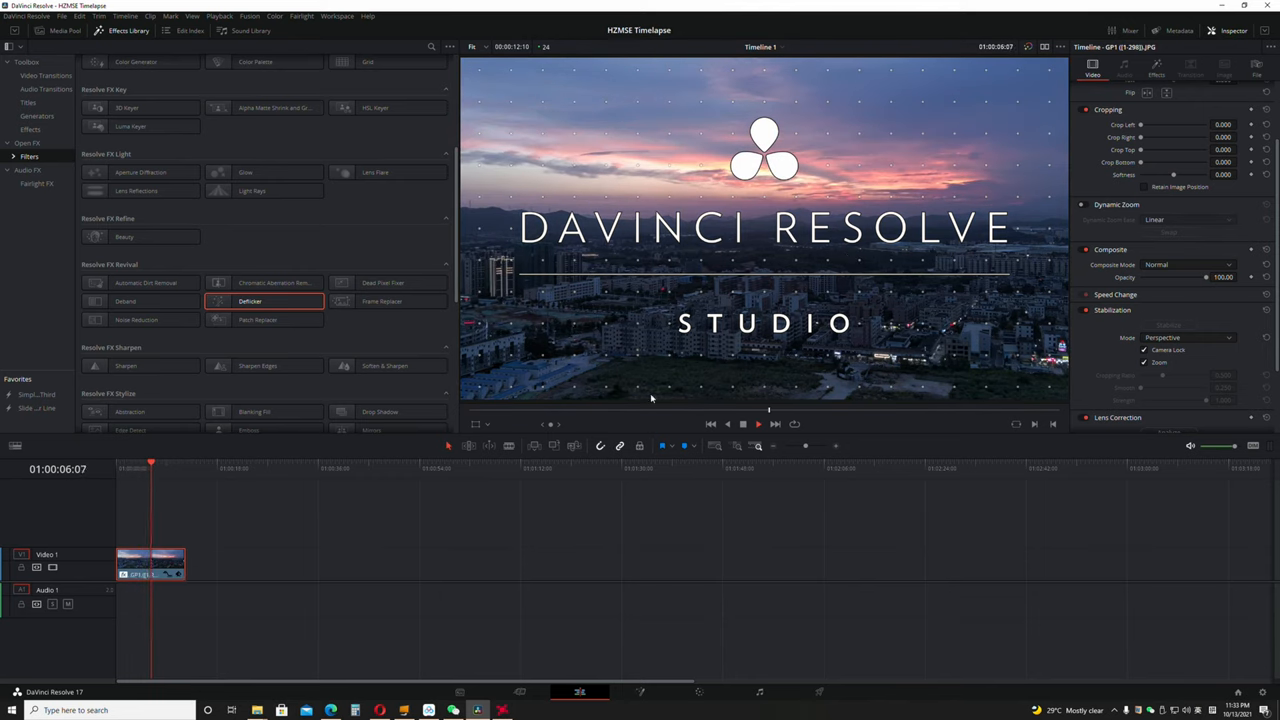
{"action": "key", "text": "space"}
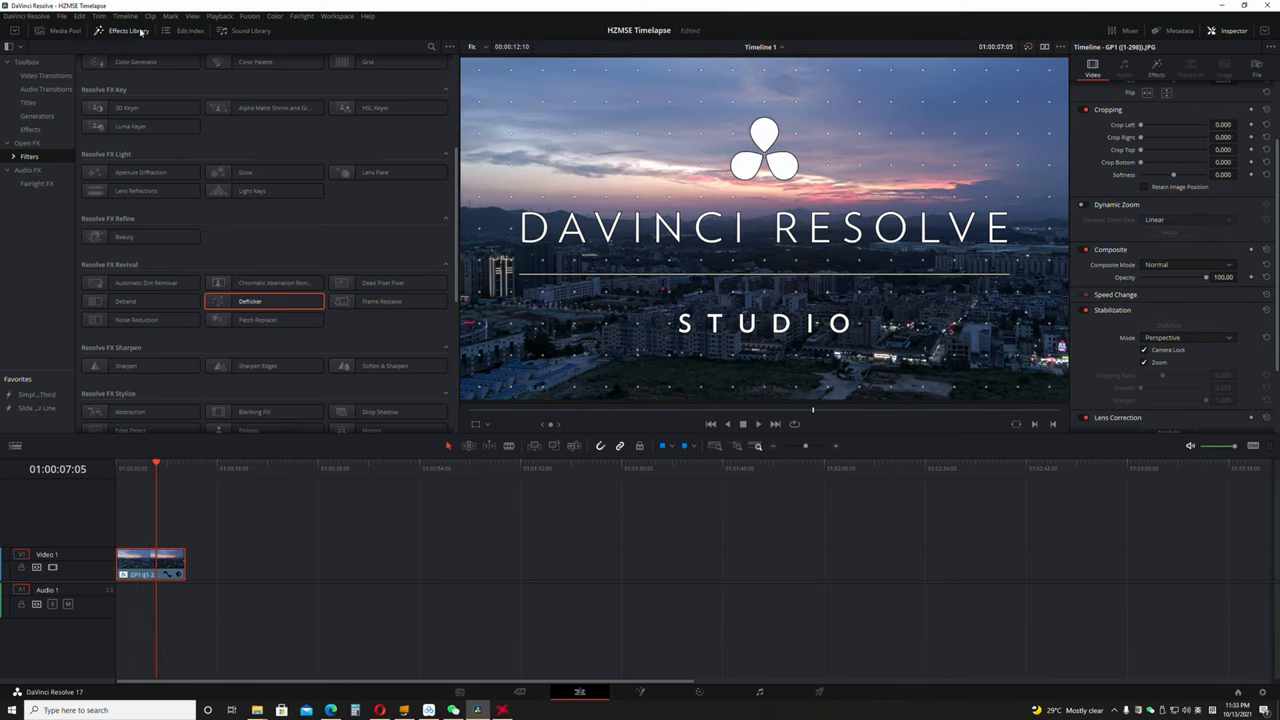
{"action": "left_click", "coordinate": [65, 31]}
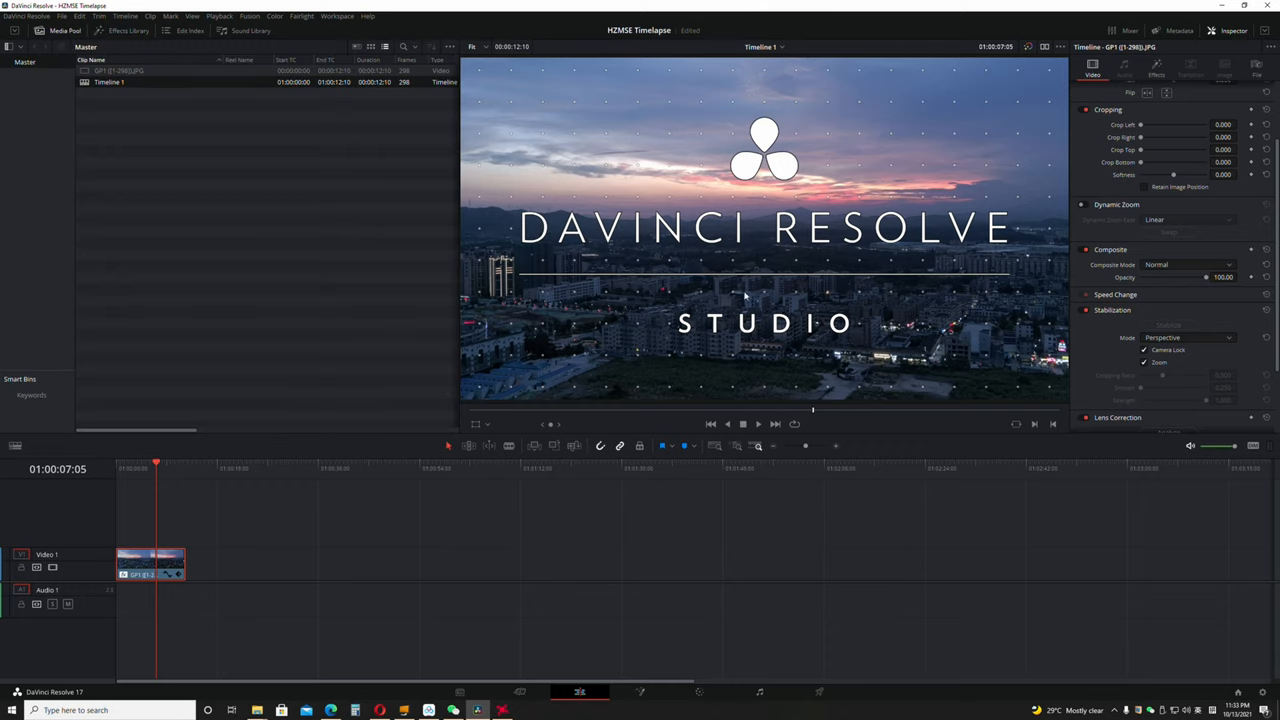
{"action": "left_click", "coordinate": [179, 118]}
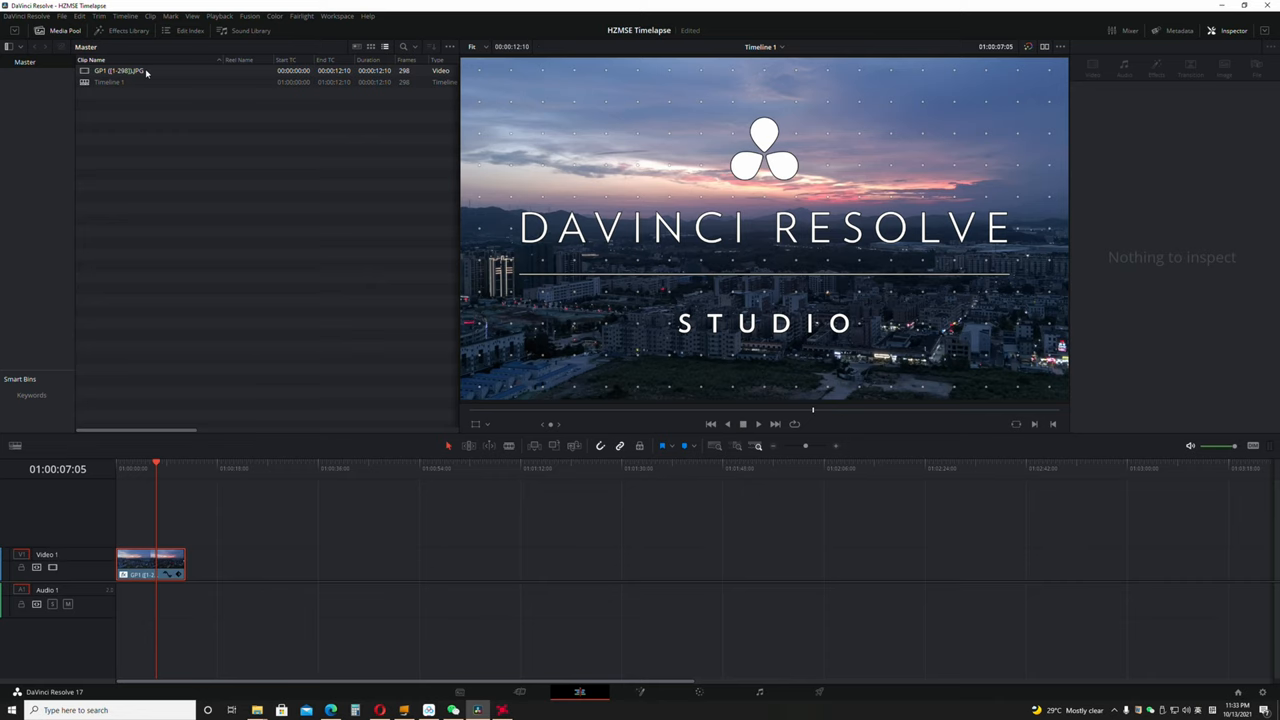
{"action": "left_click", "coordinate": [147, 73]}
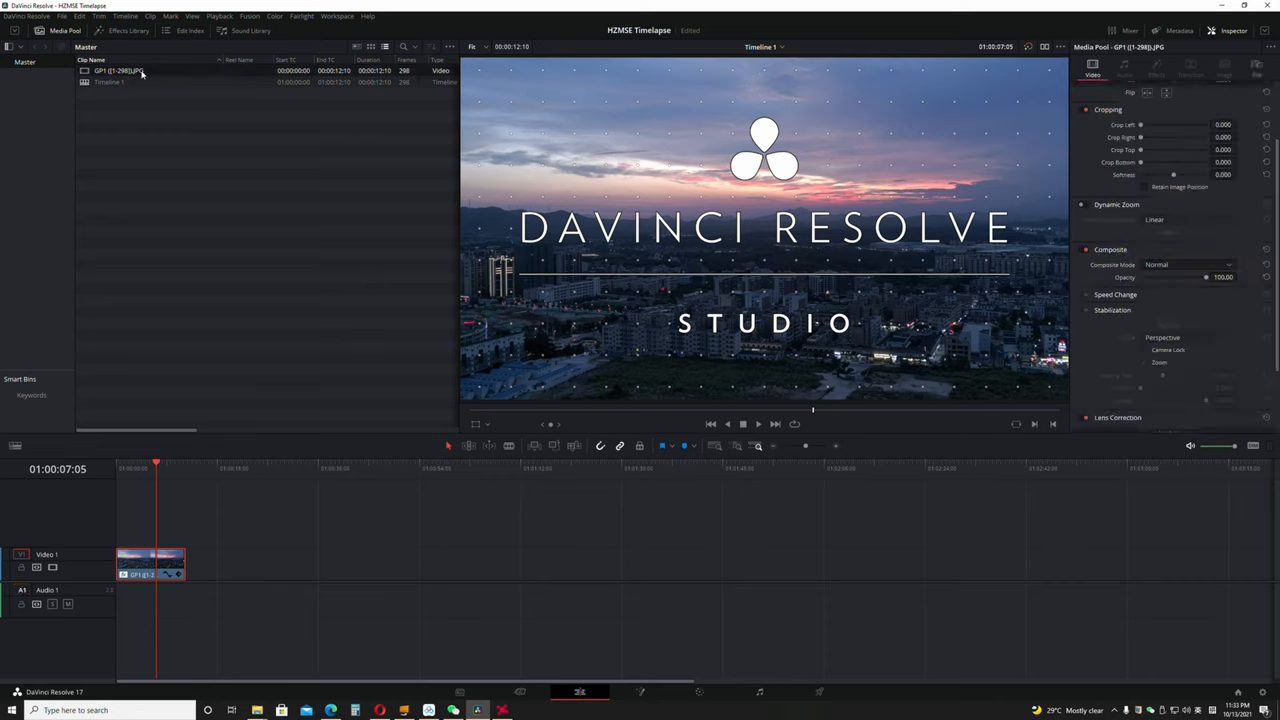
{"action": "right_click", "coordinate": [142, 73]}
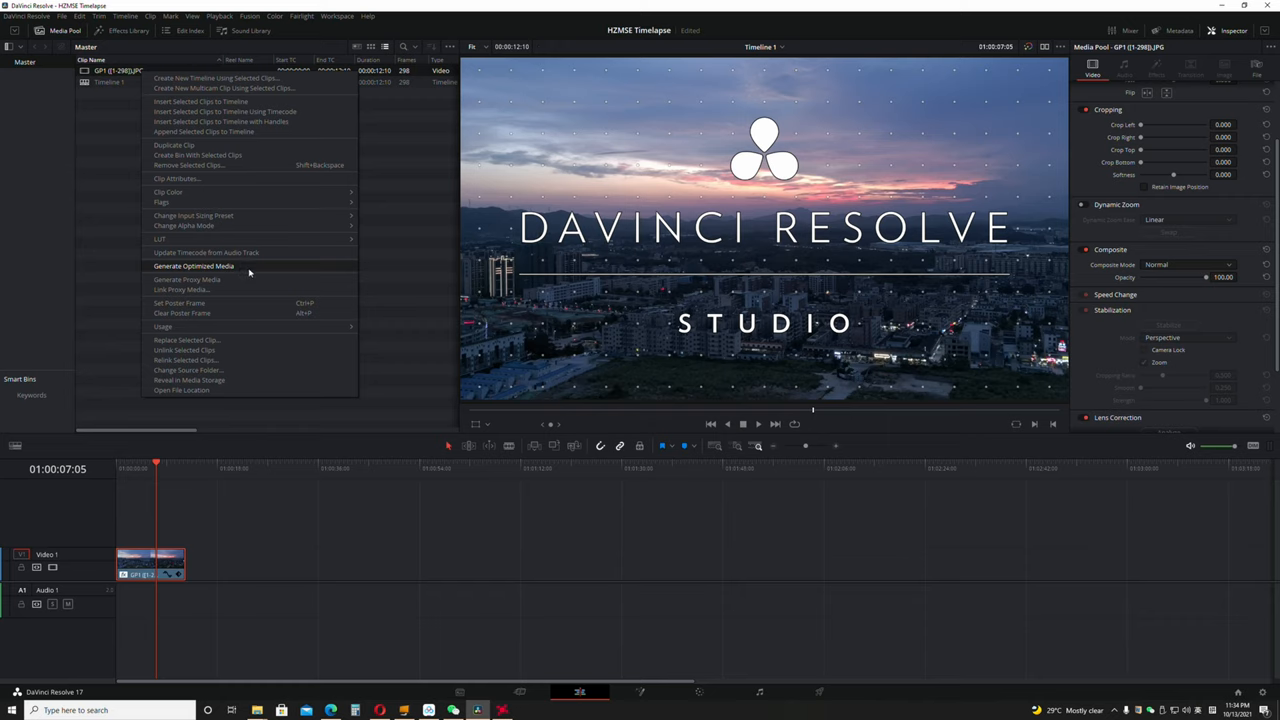
{"action": "left_click", "coordinate": [407, 273]}
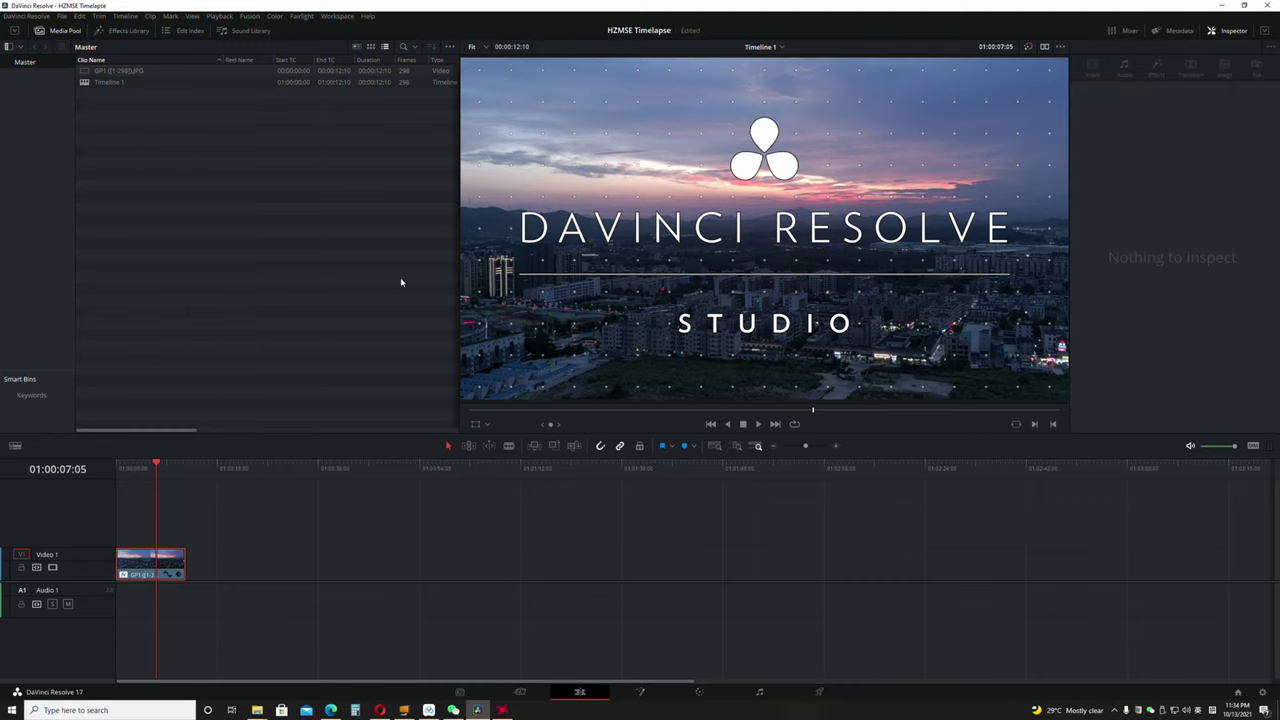
{"action": "left_click", "coordinate": [172, 568]}
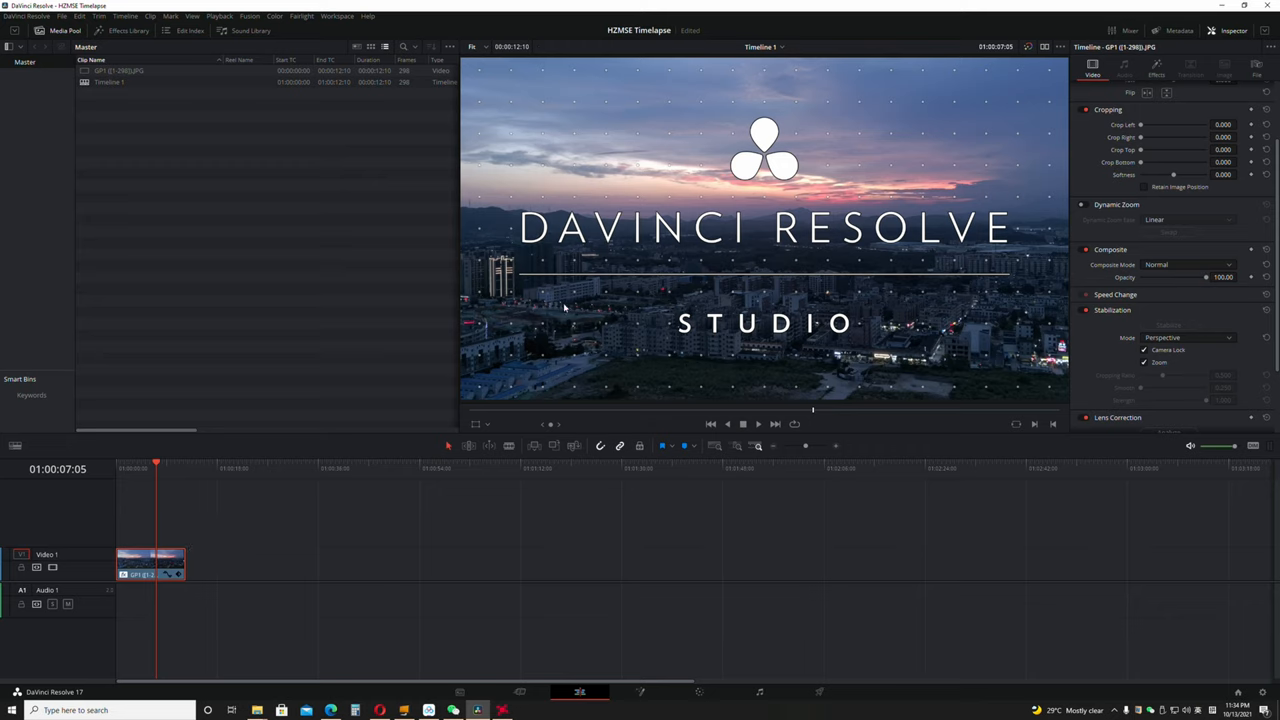
- Remove the clip's plugin attributes to strip Deflicker, then replay without the watermark
{"action": "right_click", "coordinate": [170, 568]}
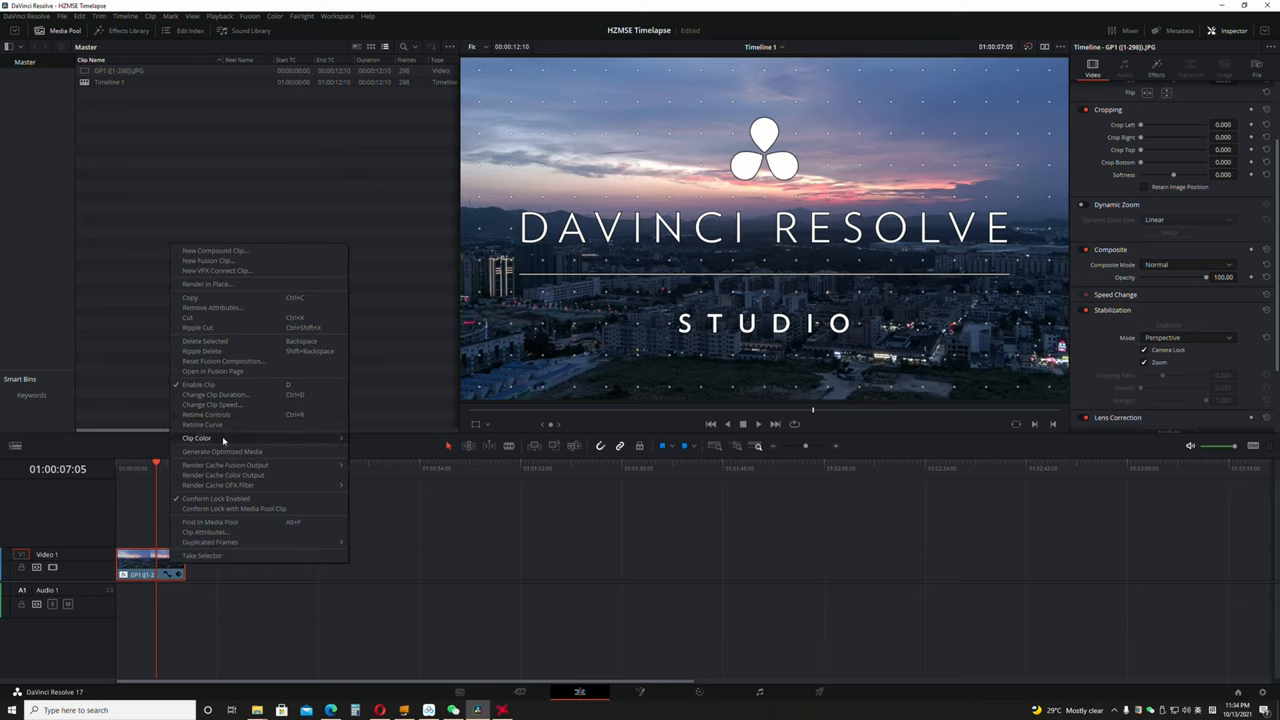
{"action": "left_click", "coordinate": [218, 310]}
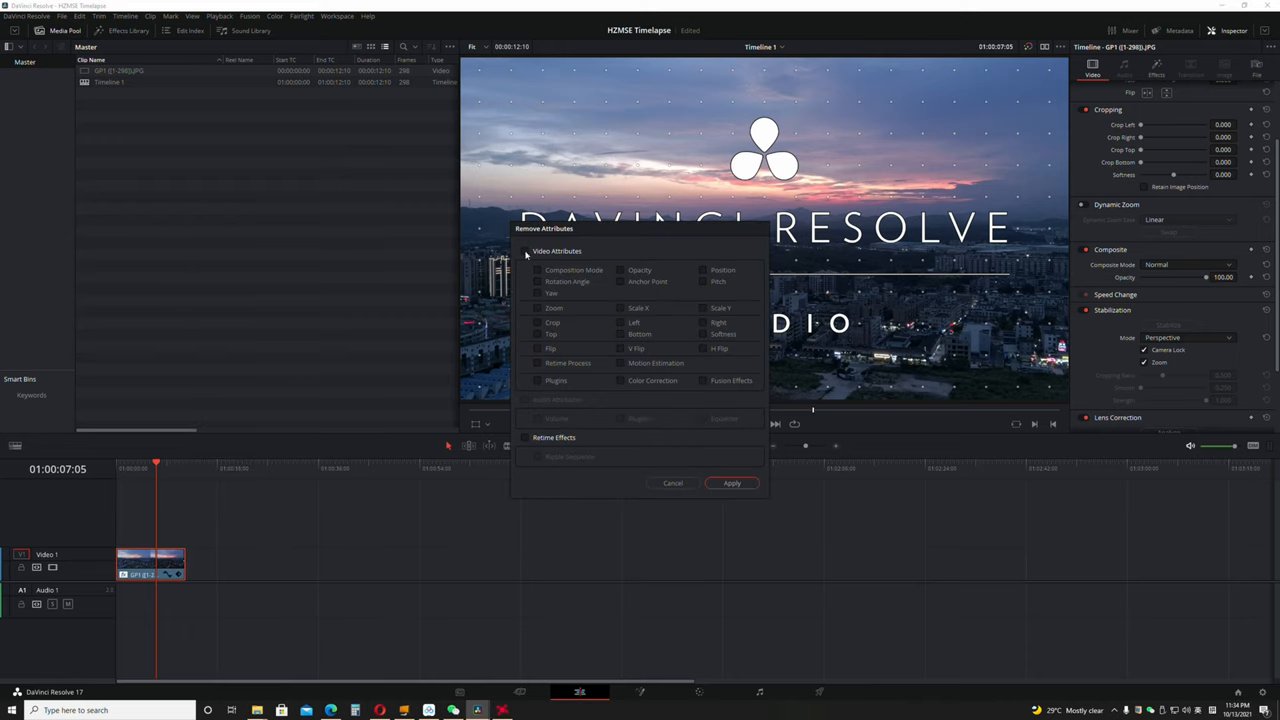
{"action": "left_click", "coordinate": [732, 483]}
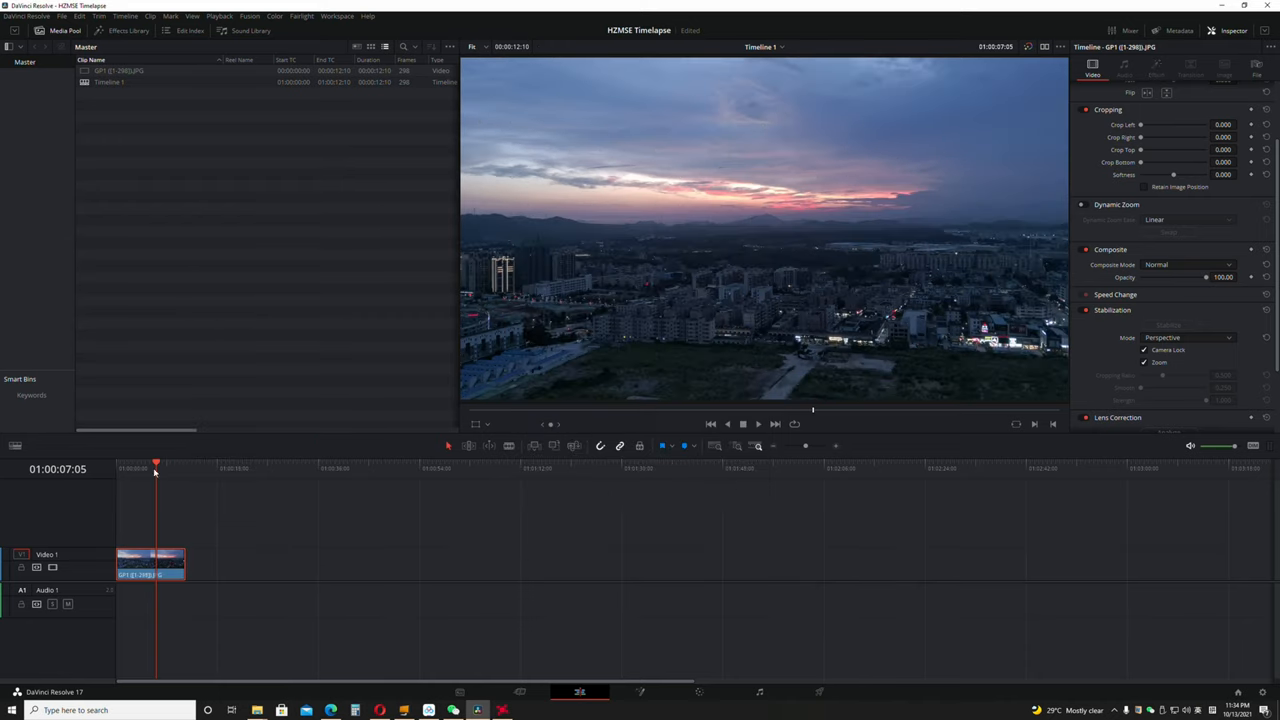
{"action": "left_click_drag", "start_coordinate": [155, 468], "coordinate": [118, 468]}
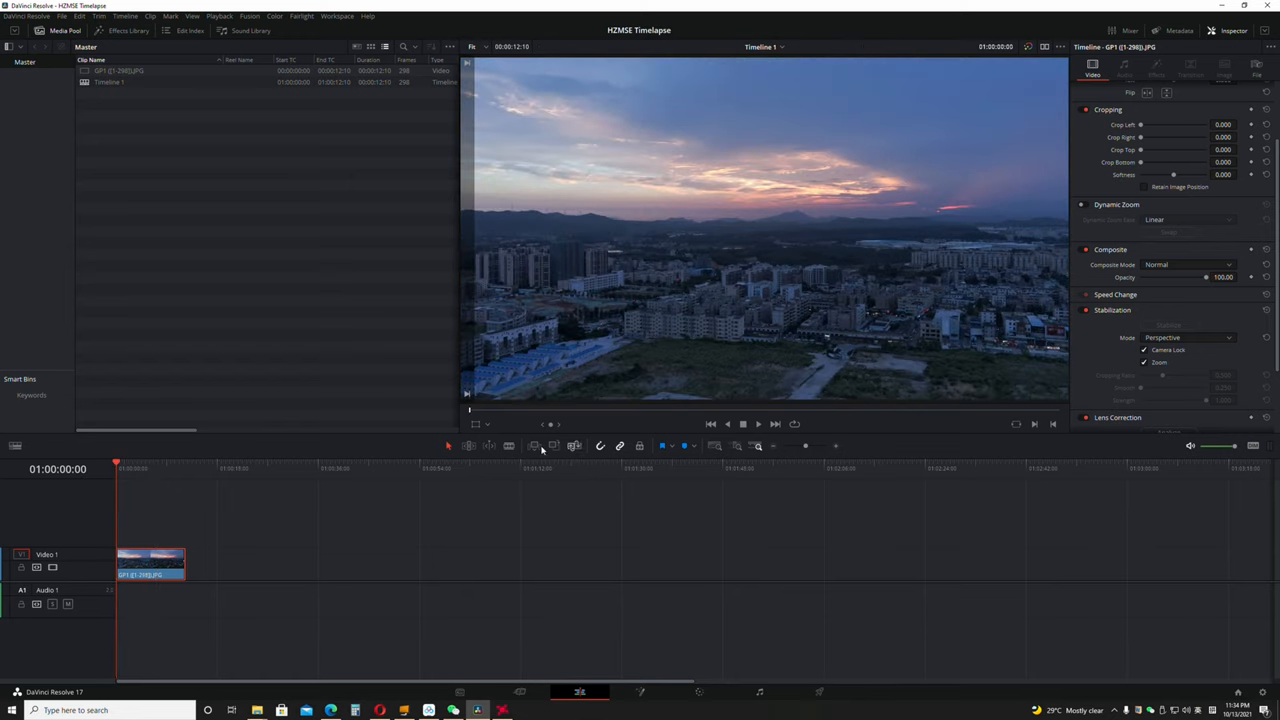
{"action": "key", "text": "space"}
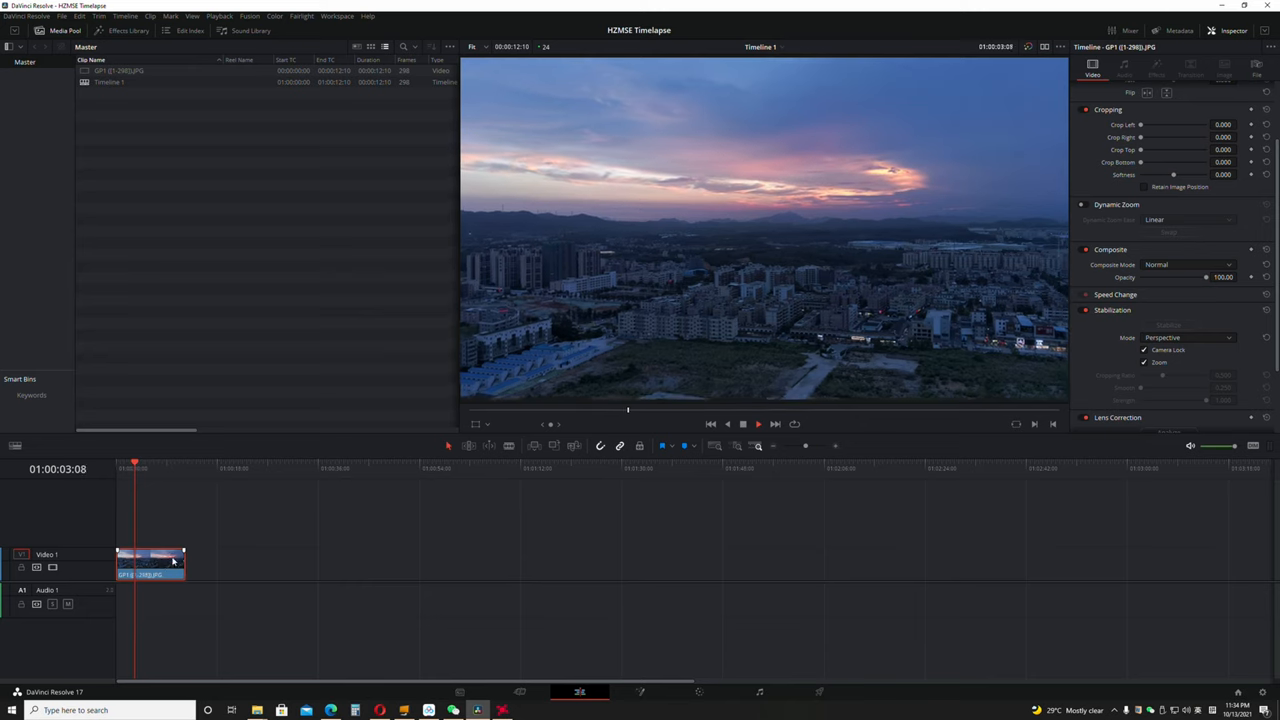
- Enable Camera Lock, re-run stabilization, review playback and return to the start
{"action": "key", "text": "space"}
{"action": "left_click", "coordinate": [1145, 350]}
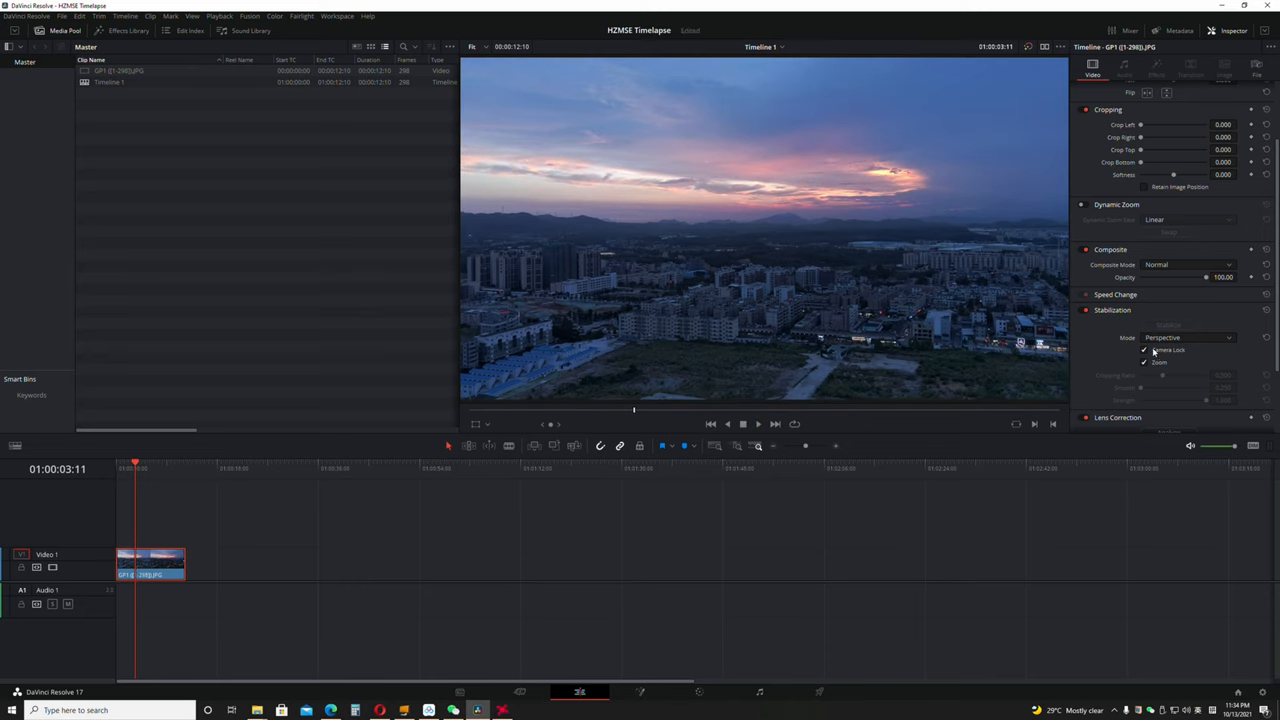
{"action": "left_click", "coordinate": [1168, 325]}
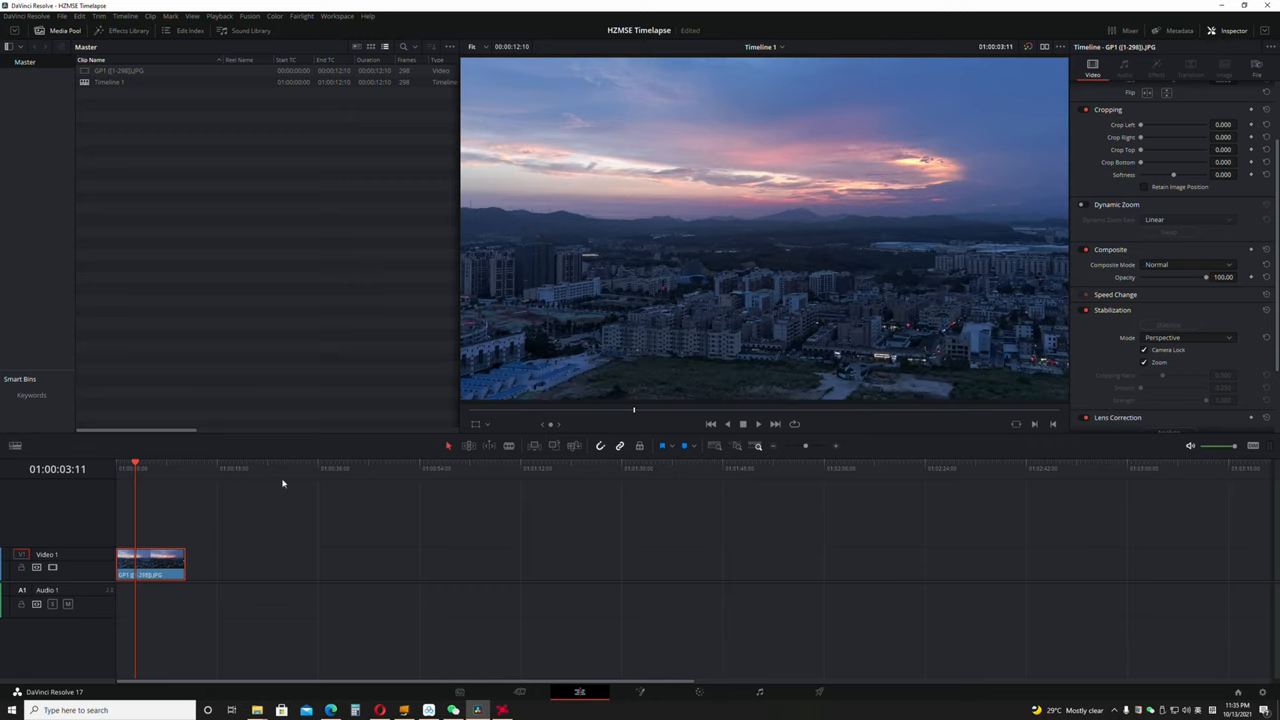
{"action": "key", "text": "space"}
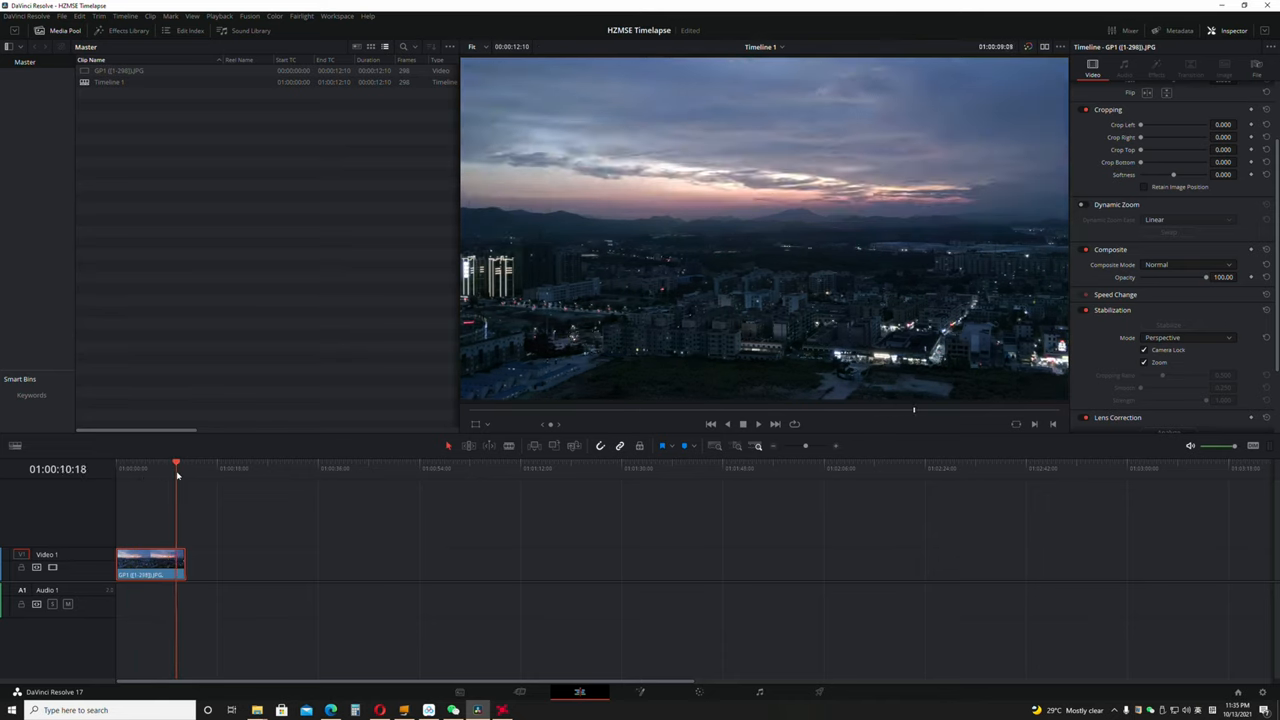
{"action": "left_click", "coordinate": [120, 487]}
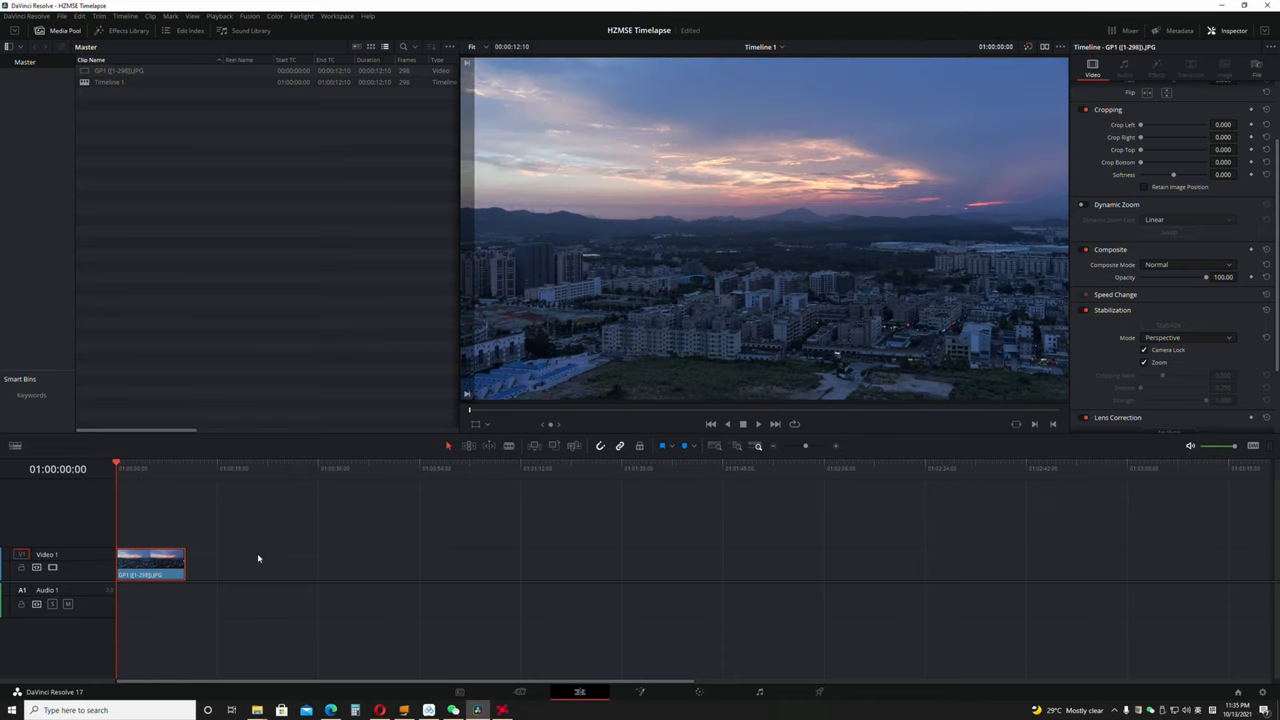